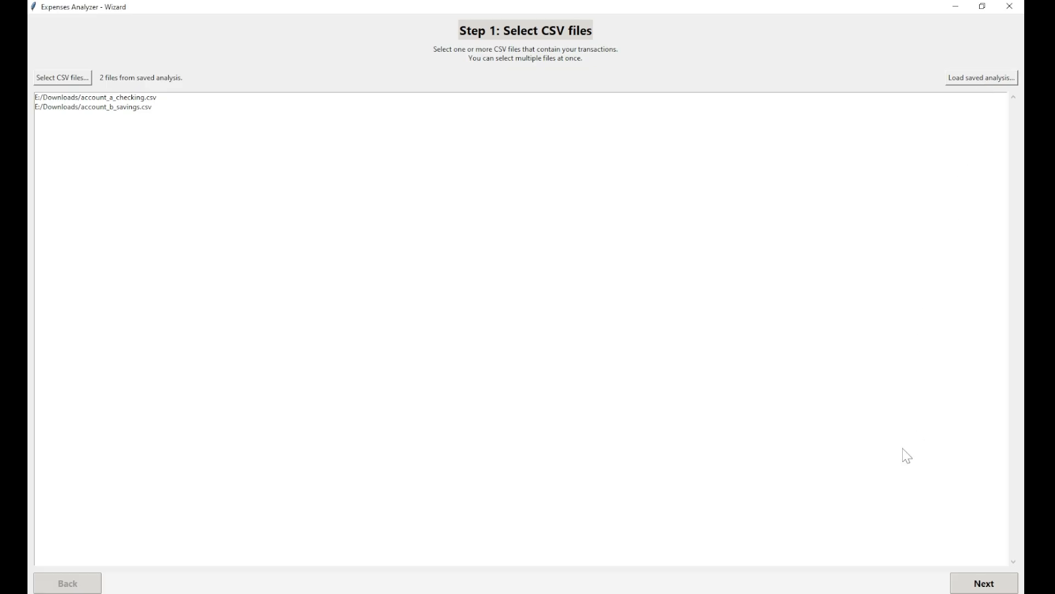
Proceed to the CSV file configuration and choose Concept as the concept column for account_a_checking.csv.
click(978, 584)
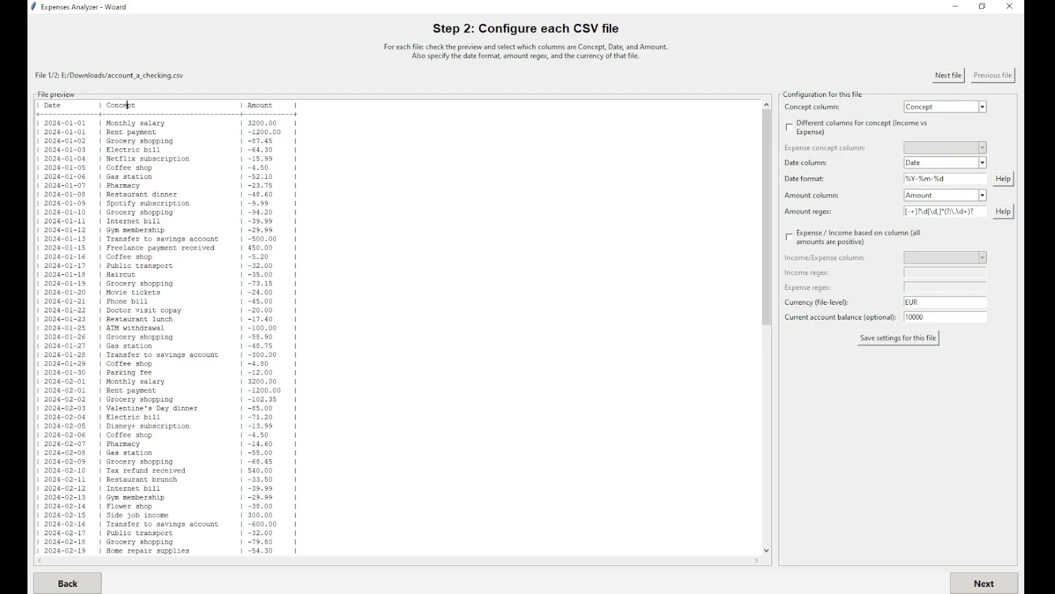
drag(107, 123, 165, 123)
click(260, 105)
drag(44, 105, 277, 105)
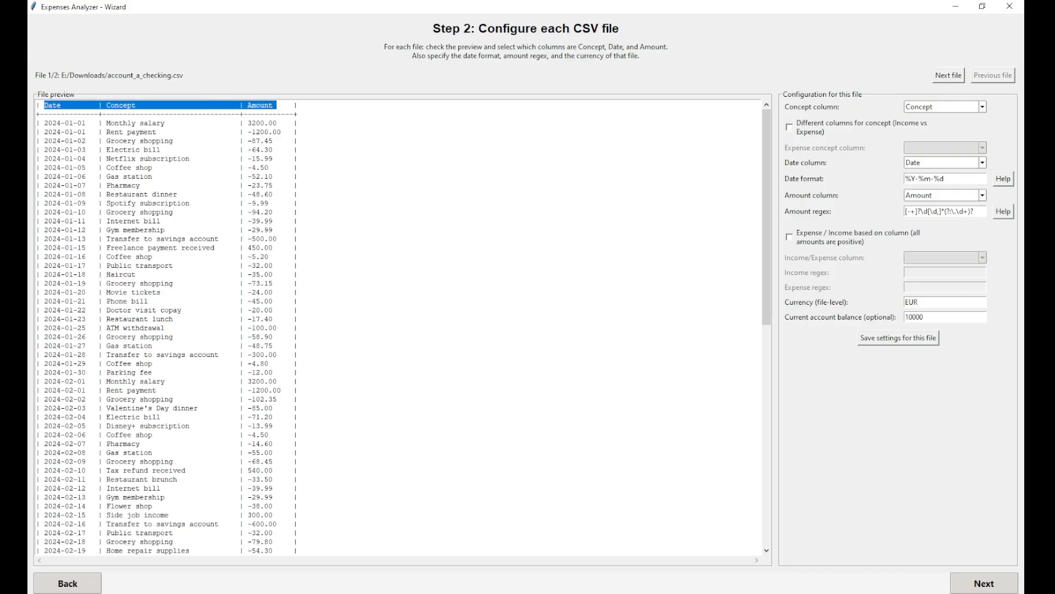
click(983, 107)
click(956, 128)
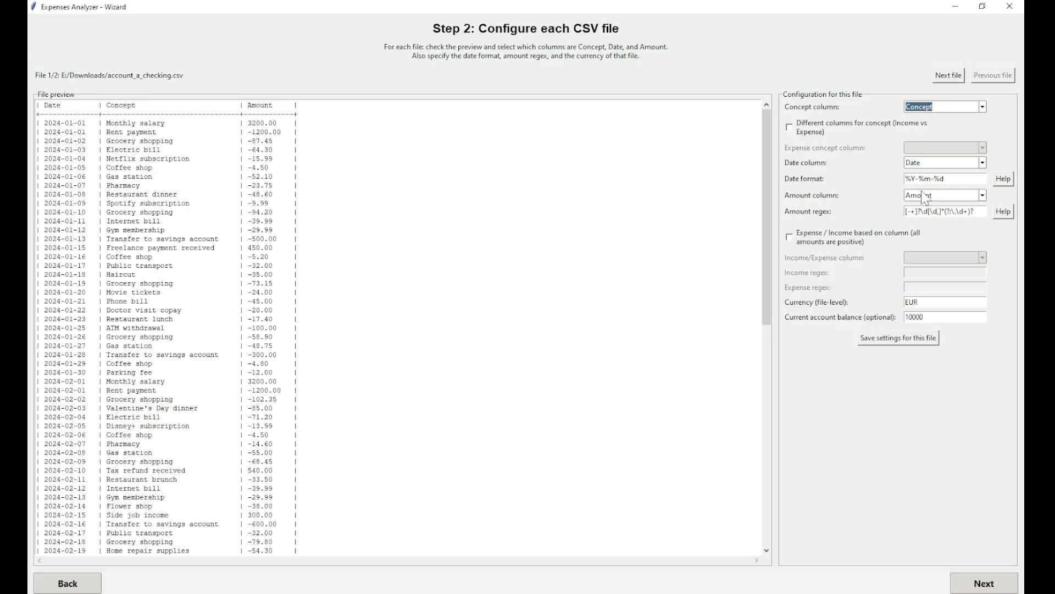
Check the date format and amount regex, and save the settings for account_a_checking.csv with currency EUR and balance 10000.
drag(946, 178, 905, 179)
drag(976, 212, 904, 211)
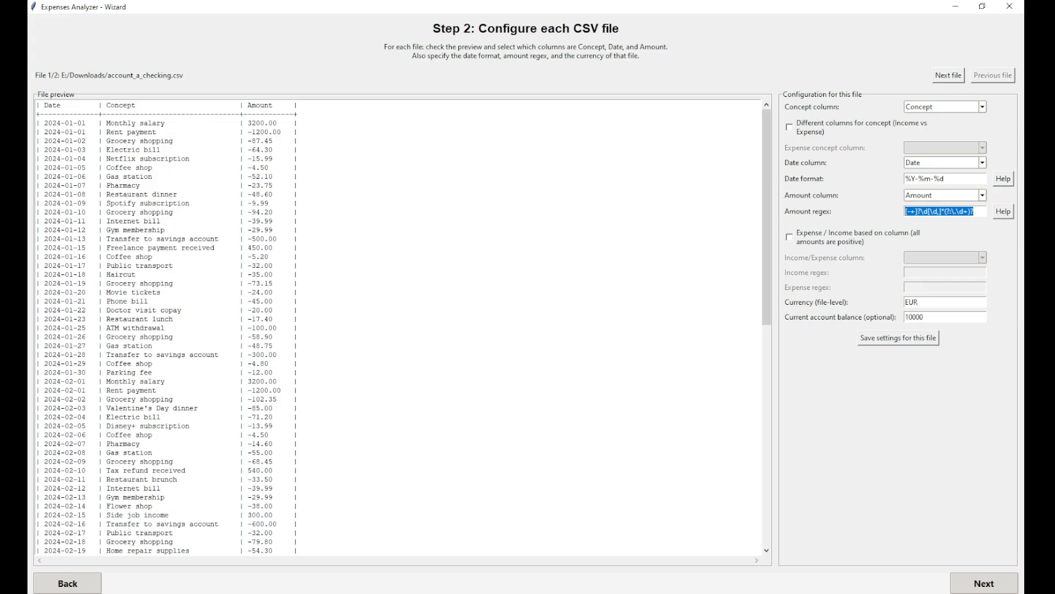
drag(276, 265, 244, 266)
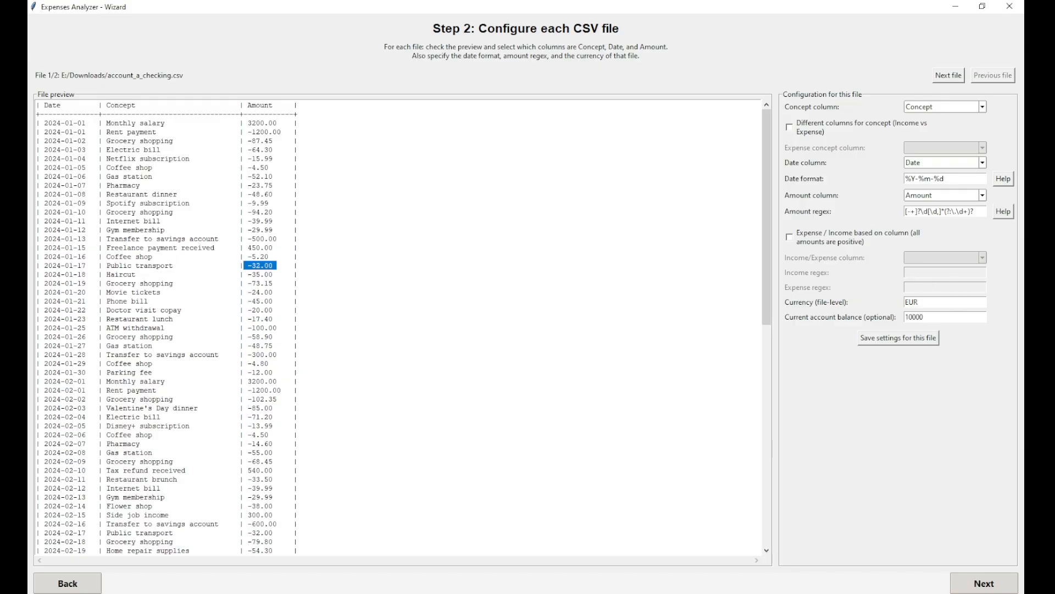
drag(927, 303, 861, 297)
drag(924, 317, 905, 317)
click(924, 317)
click(904, 339)
key(Return)
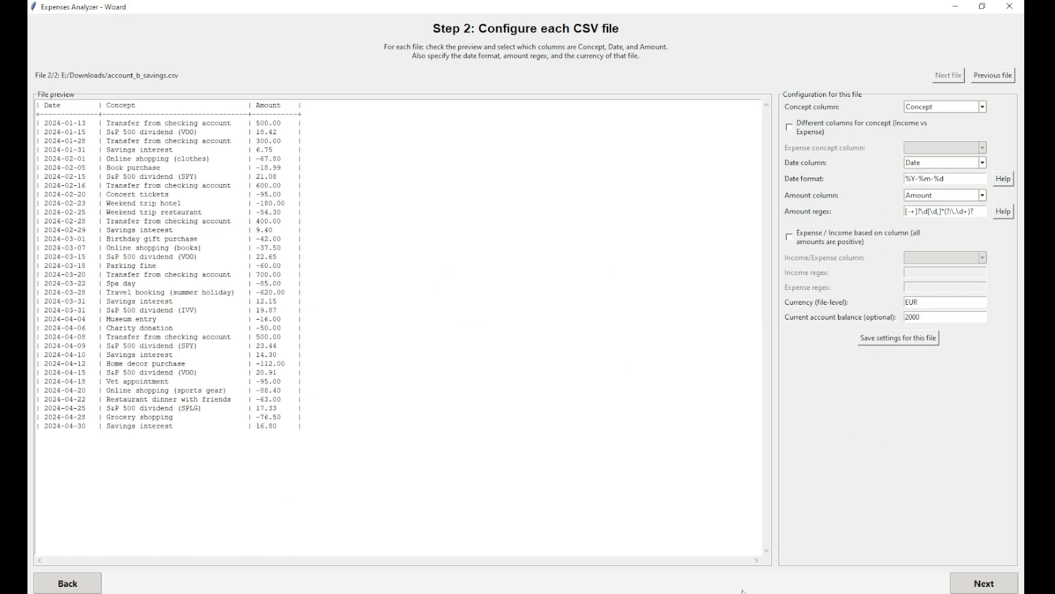
Advance to the concepts overview, keeping EUR as the main currency and 2024-01-01 to 2024-04-30 as the assessment period.
click(984, 583)
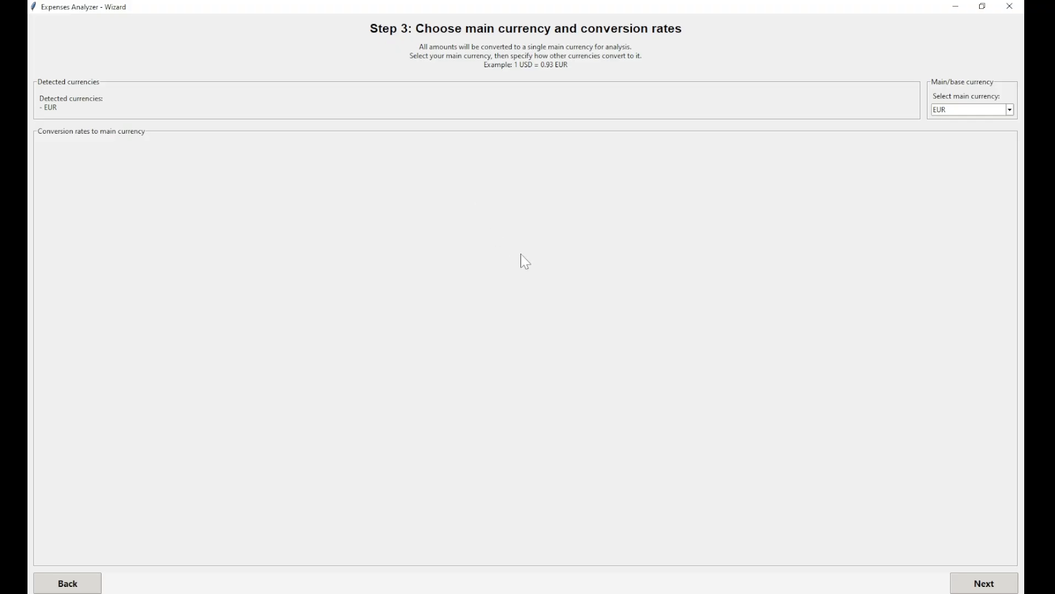
click(992, 586)
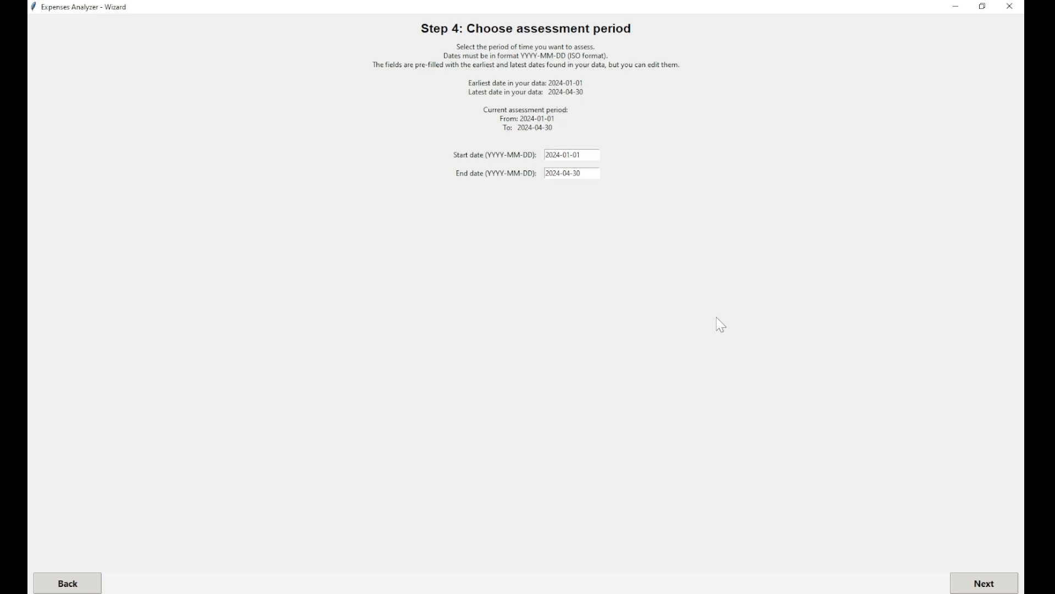
key(Tab)
key(Tab)
click(583, 156)
click(1001, 587)
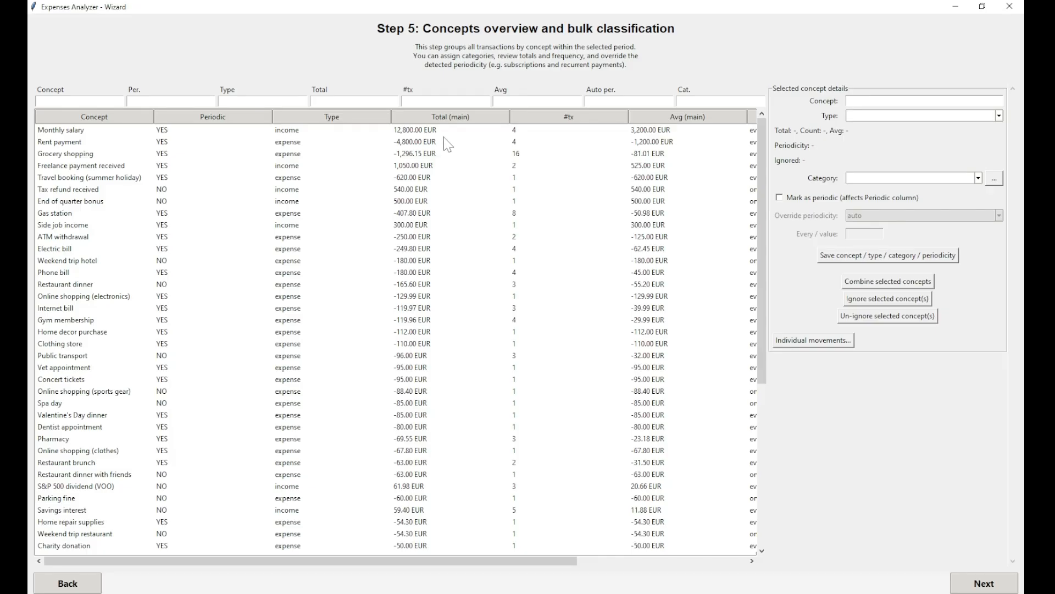
Inspect the Monthly salary concept's details and sort the concepts by category.
click(436, 133)
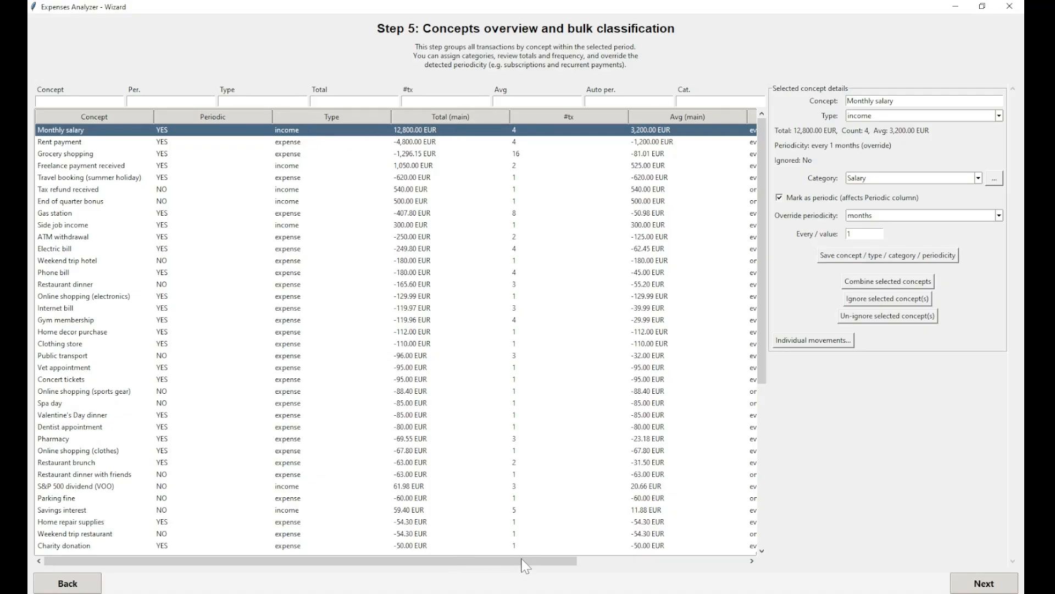
drag(549, 553, 626, 556)
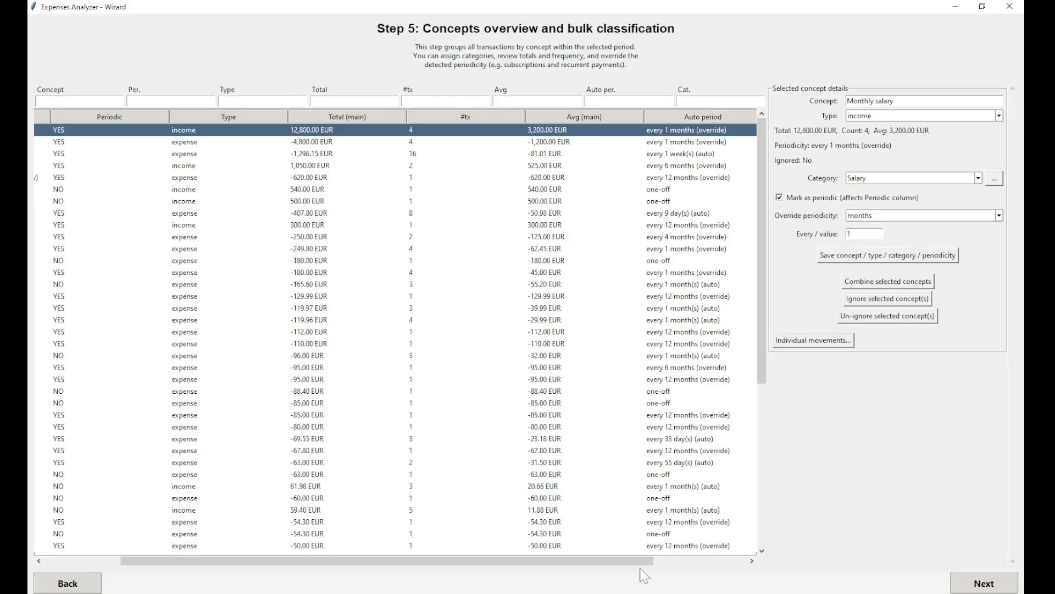
drag(637, 560, 745, 565)
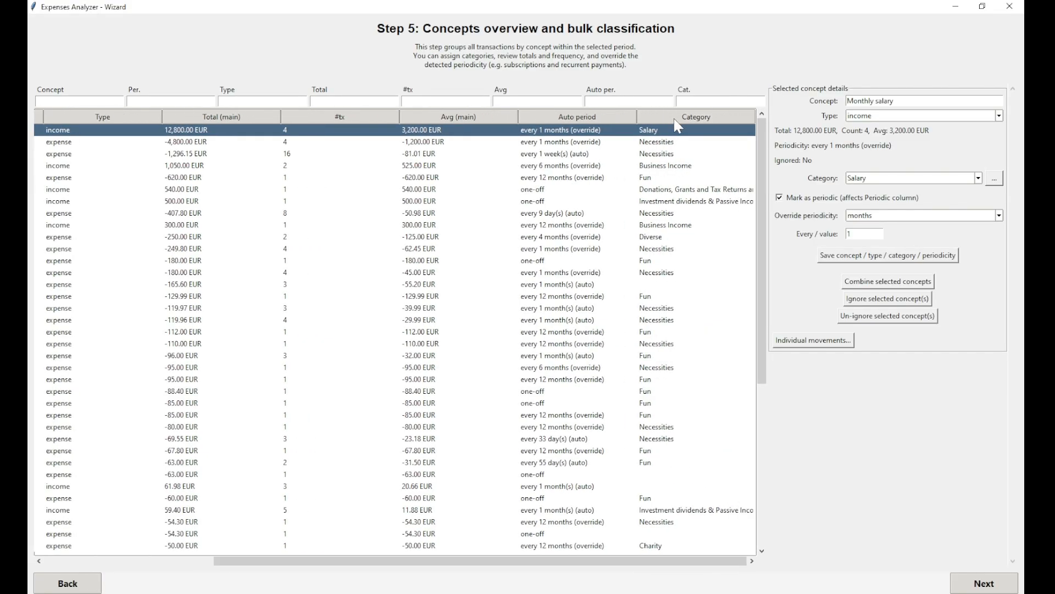
click(676, 120)
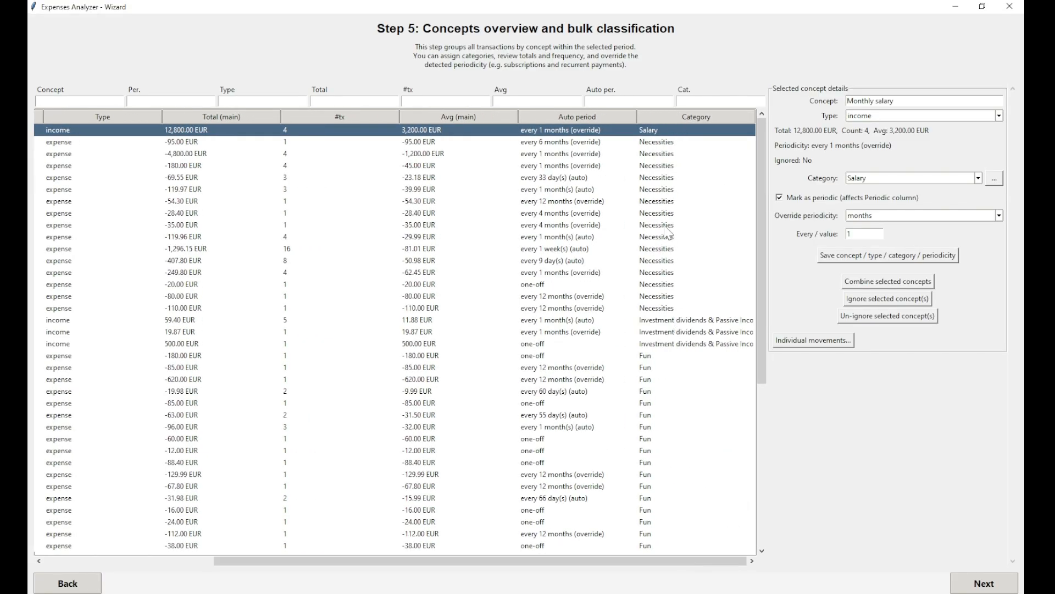
Filter the concepts table by concept names containing "Onli".
drag(584, 562, 414, 561)
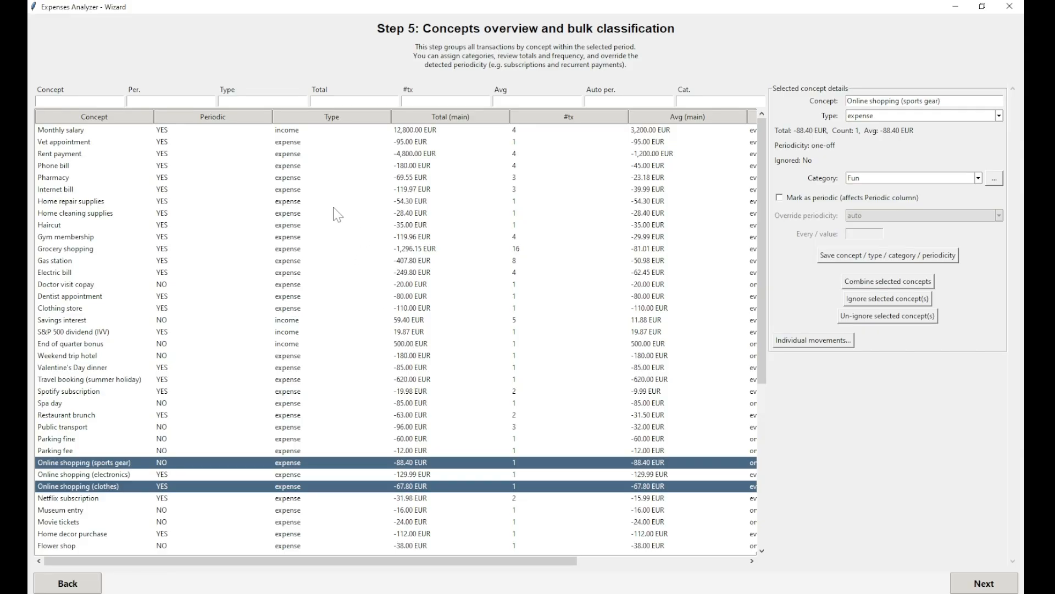
scroll(125, 385, down, 5)
scroll(128, 394, down, 1)
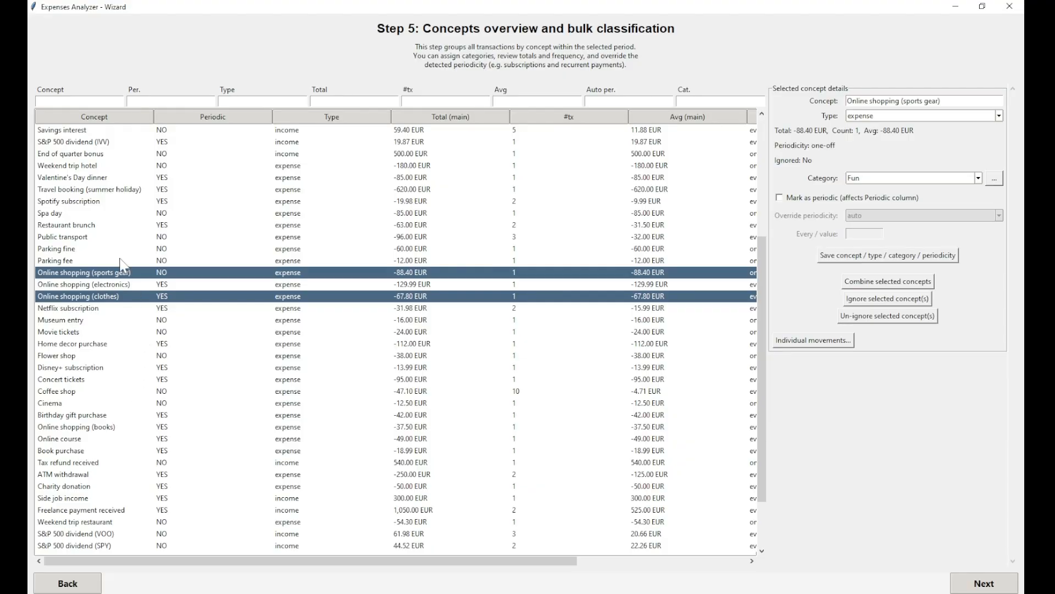
click(79, 101)
text(Onl)
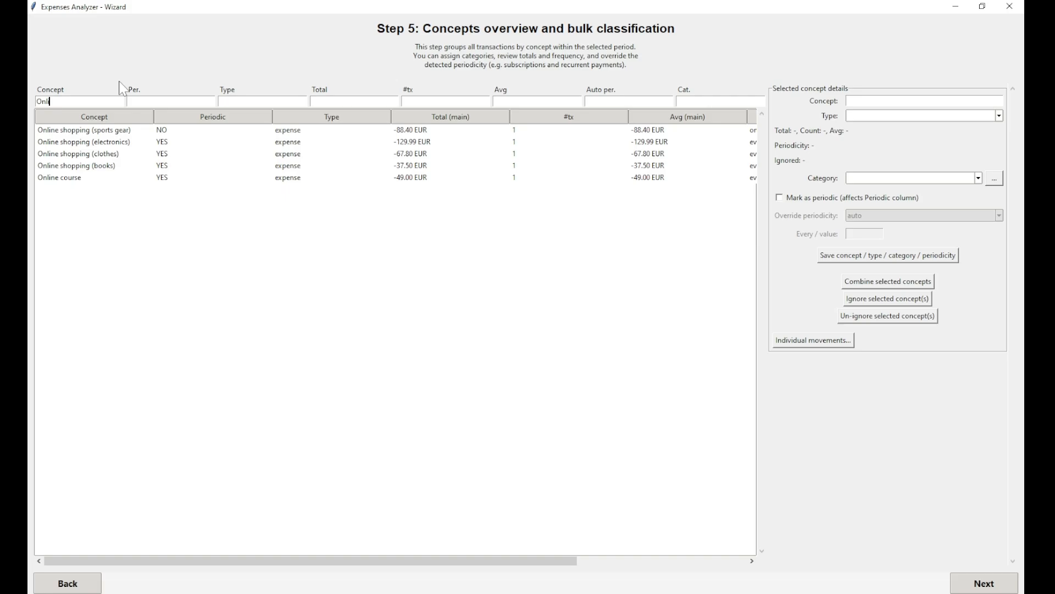
Combine the Online shopping sports gear, electronics and clothes concepts, picking category Fun and keeping the name "Online shopping (clothes)".
click(78, 132)
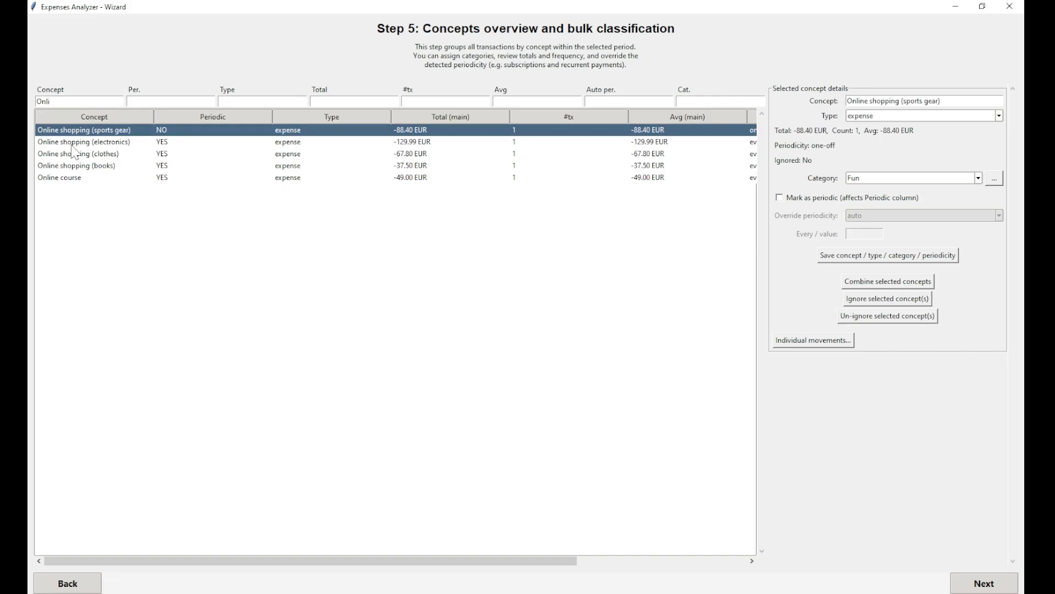
key(shift+Down)
key(shift+Down)
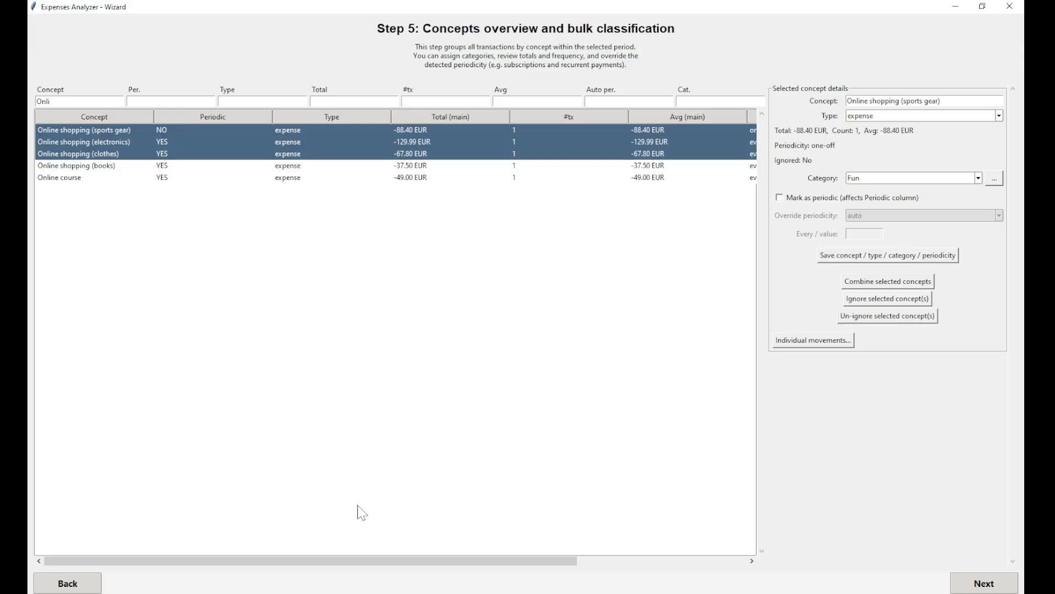
click(965, 175)
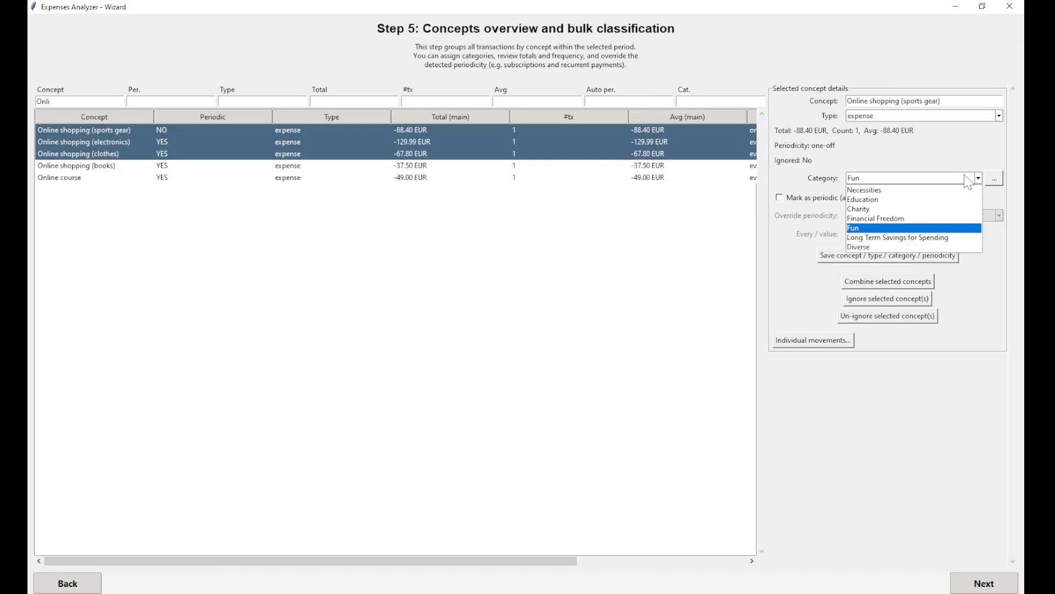
click(901, 234)
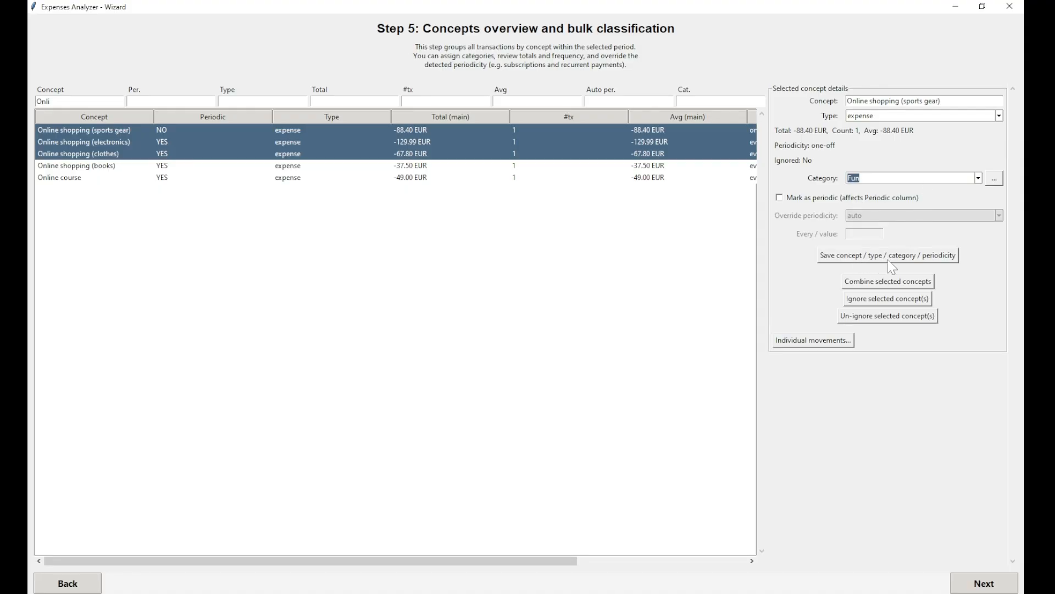
click(883, 290)
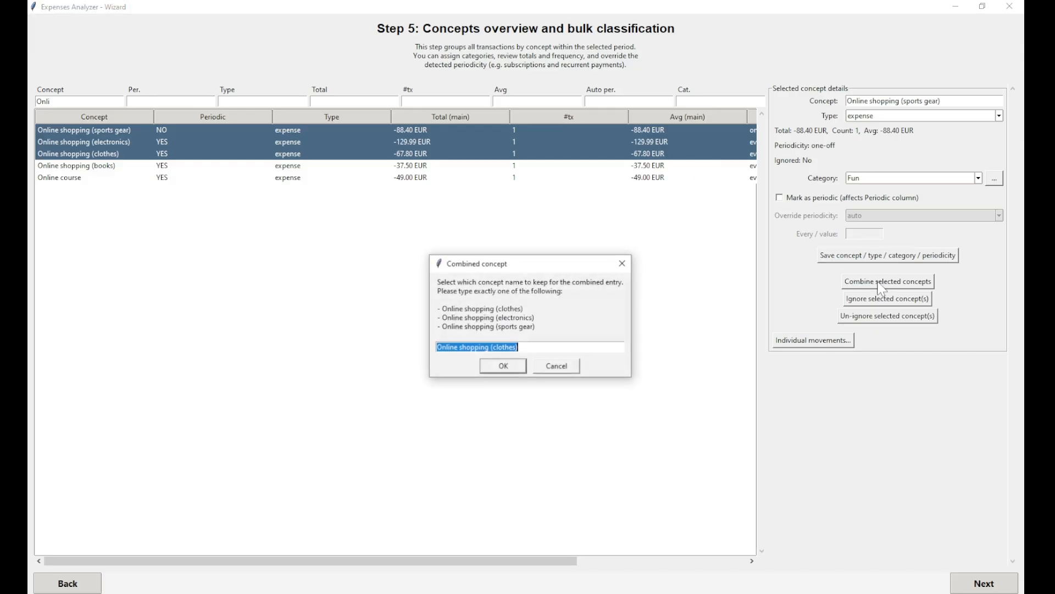
click(504, 367)
click(612, 349)
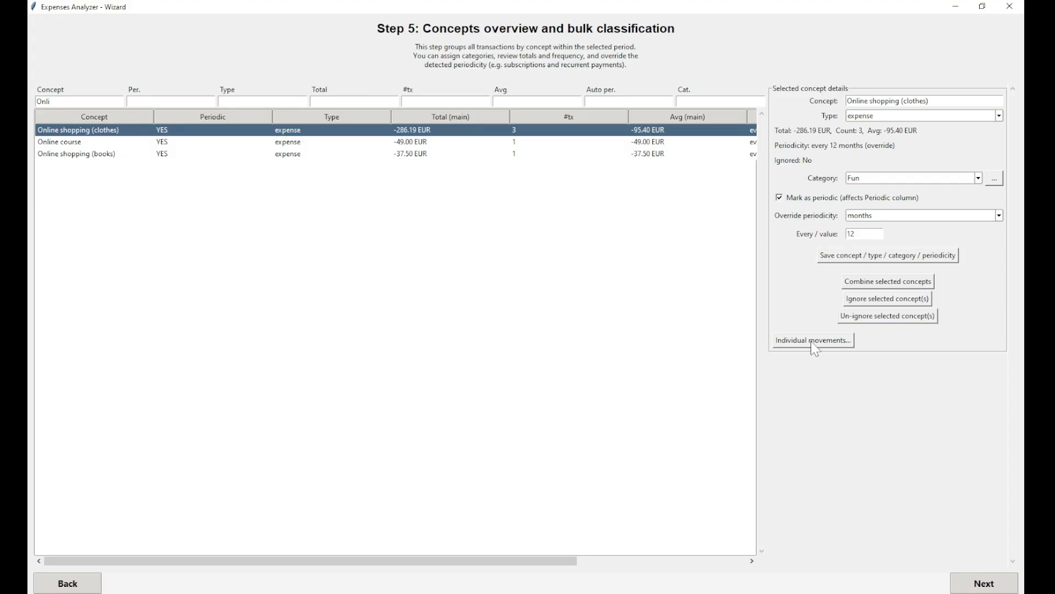
Split the 2024-03-26 electronics transaction from the combined concept into "Online shopping (electonics)", and check both concepts.
drag(220, 593, 316, 268)
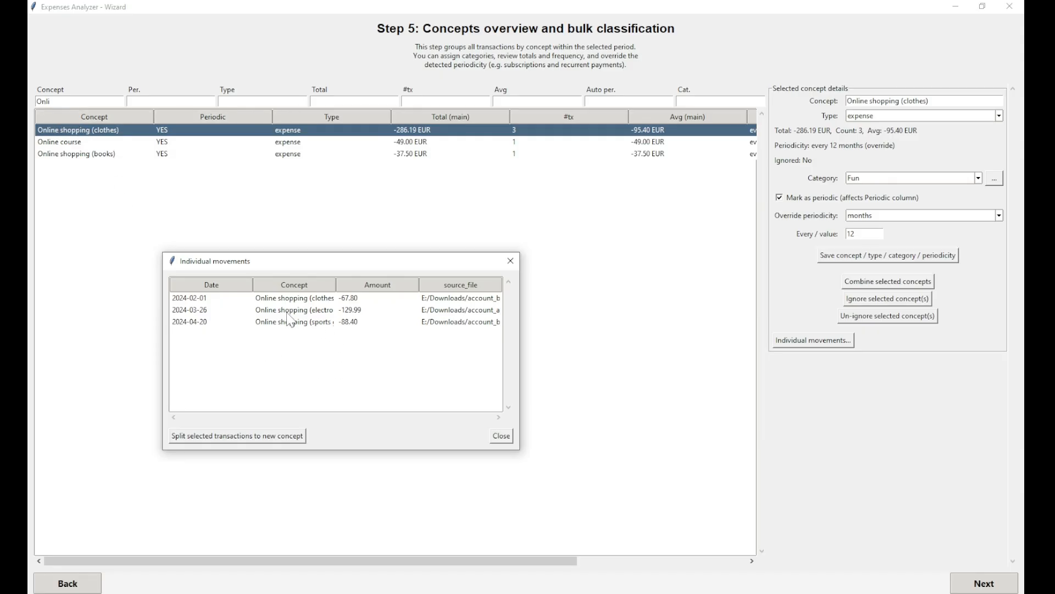
click(304, 311)
drag(344, 290, 374, 289)
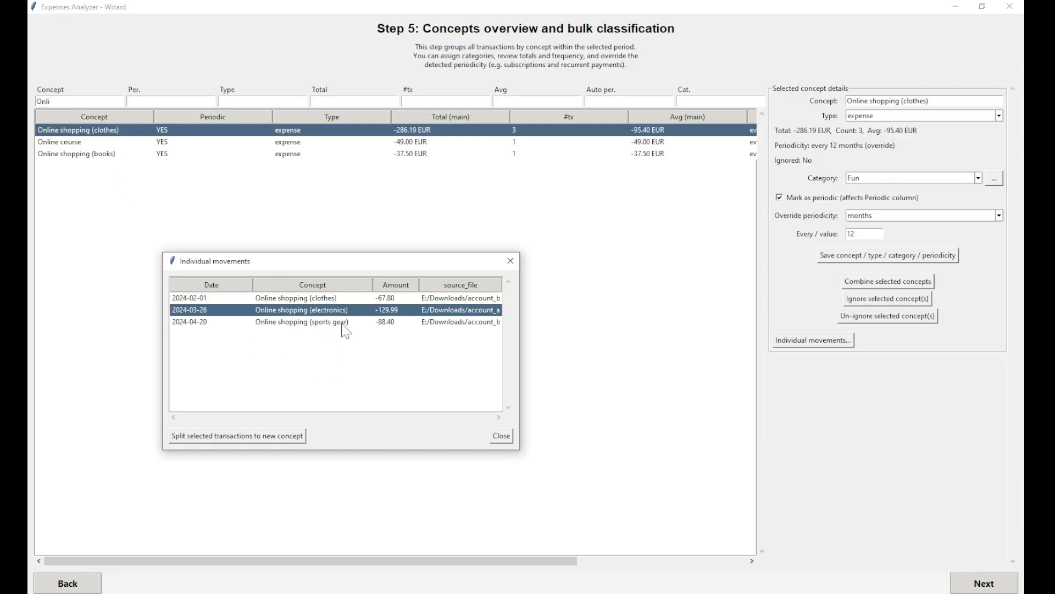
click(281, 437)
key(BackSpace)
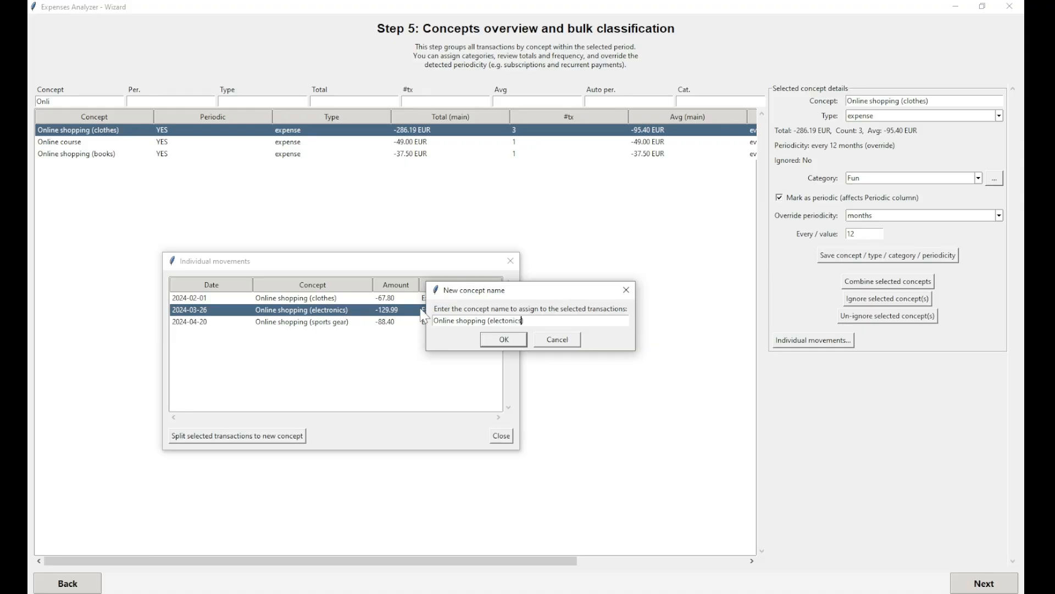
click(503, 341)
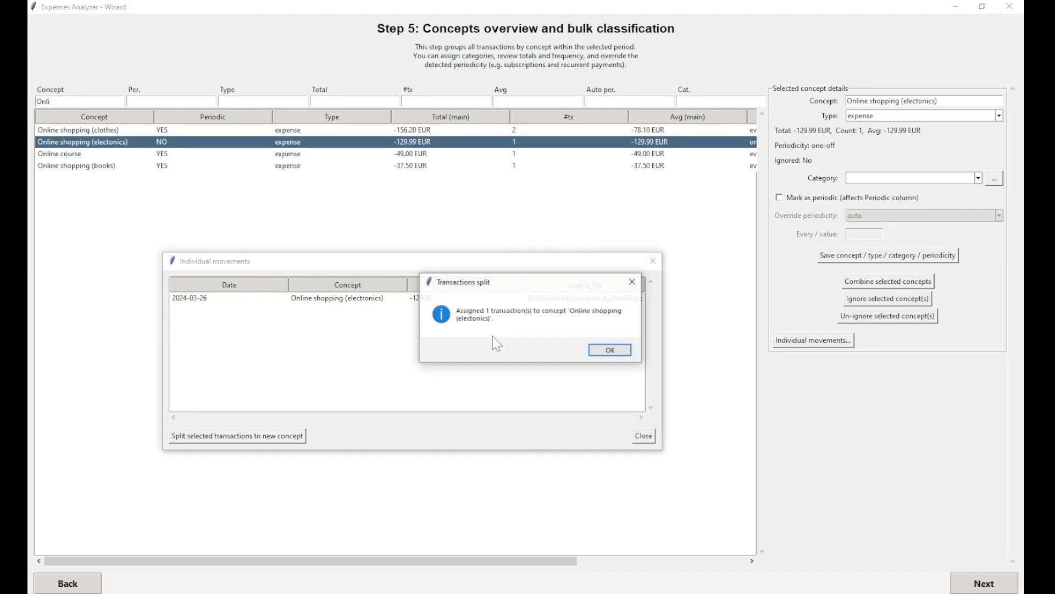
click(616, 352)
click(653, 261)
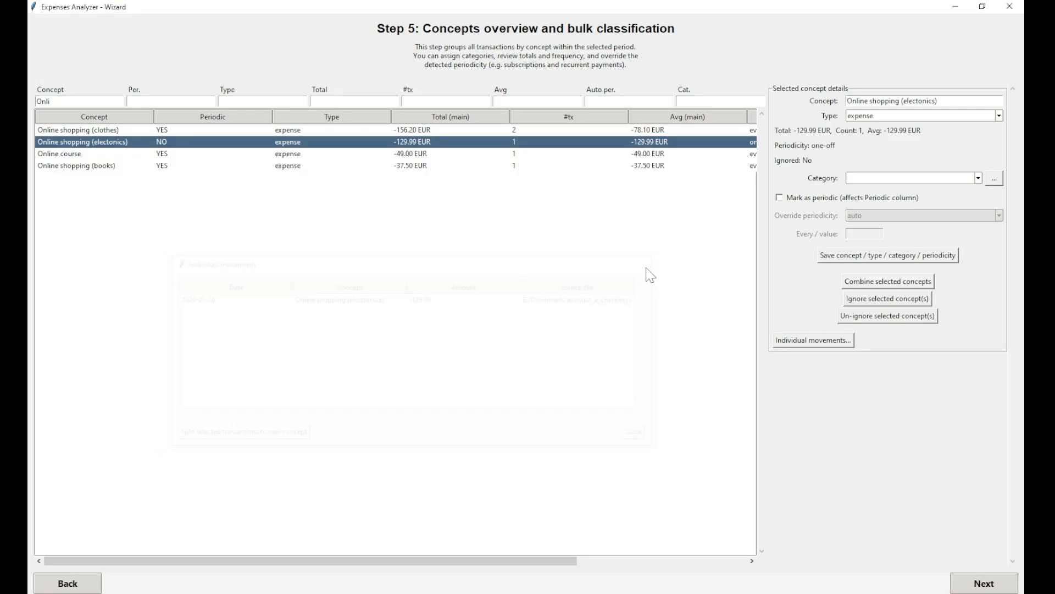
click(86, 130)
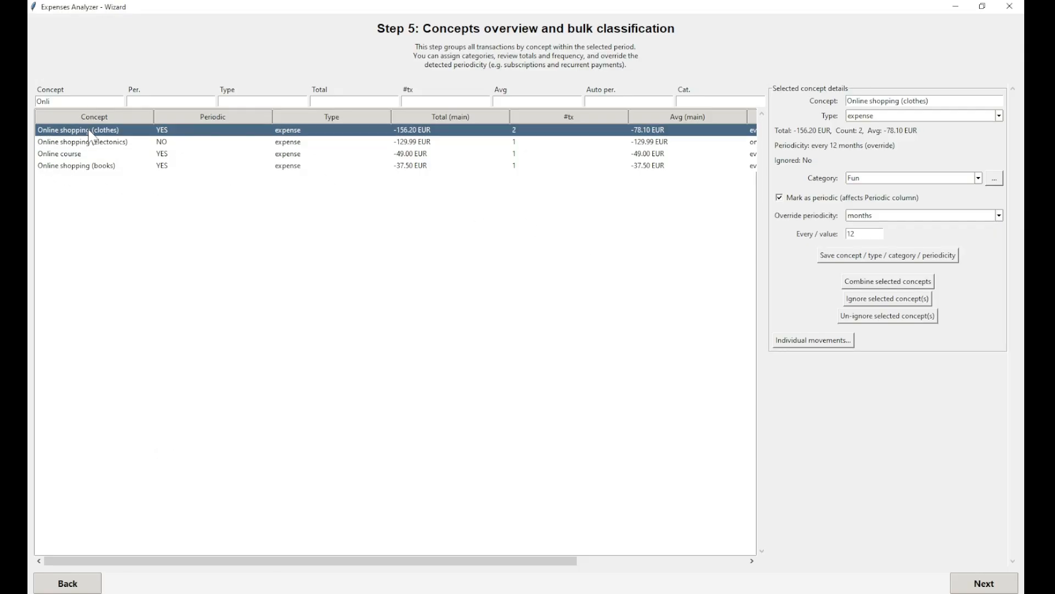
click(514, 142)
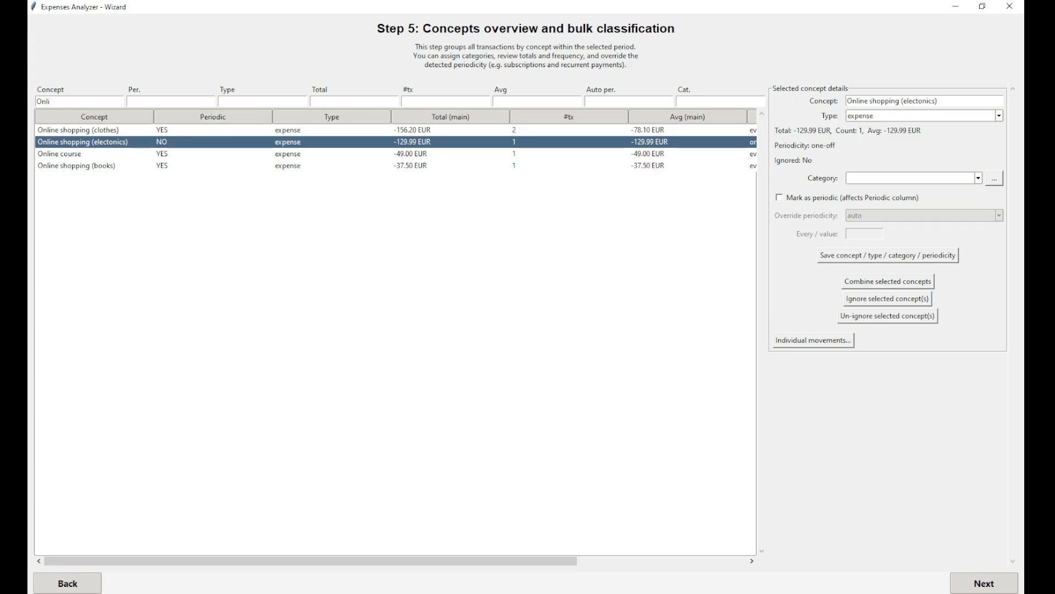
Clear the concept name filter so that all concepts are listed.
drag(51, 102, 33, 103)
click(52, 102)
key(BackSpace)
drag(51, 102, 34, 100)
key(BackSpace)
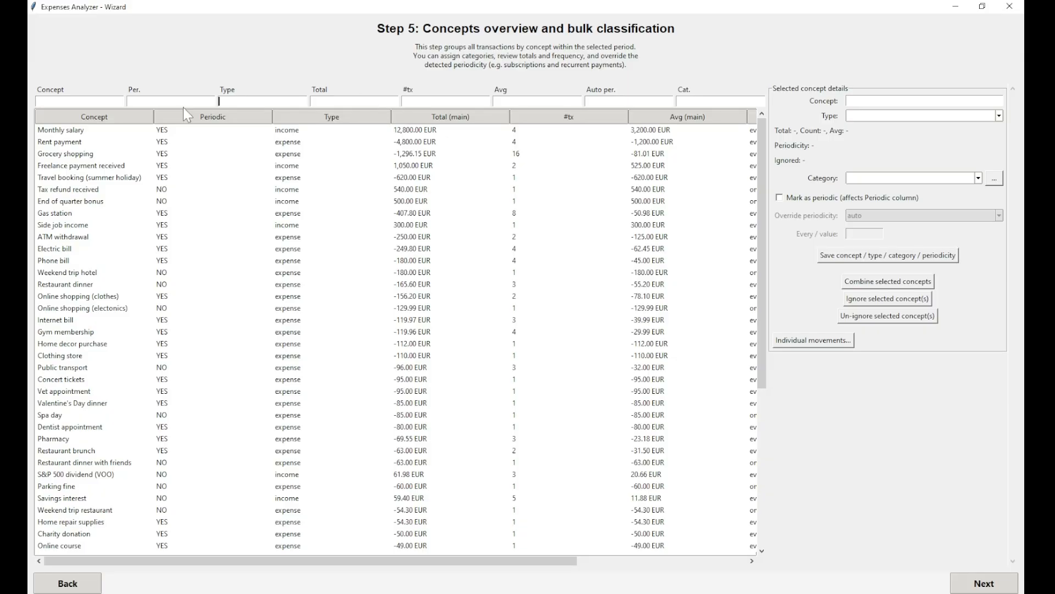
Compare the concepts sorted by name and by total in both directions, finishing with names in ascending order.
click(77, 118)
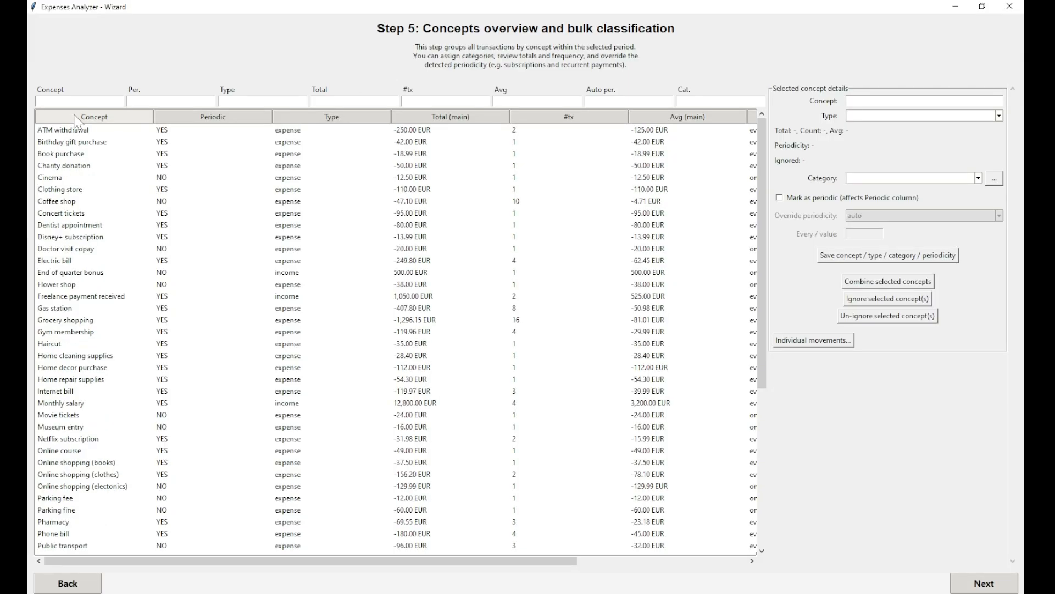
click(76, 116)
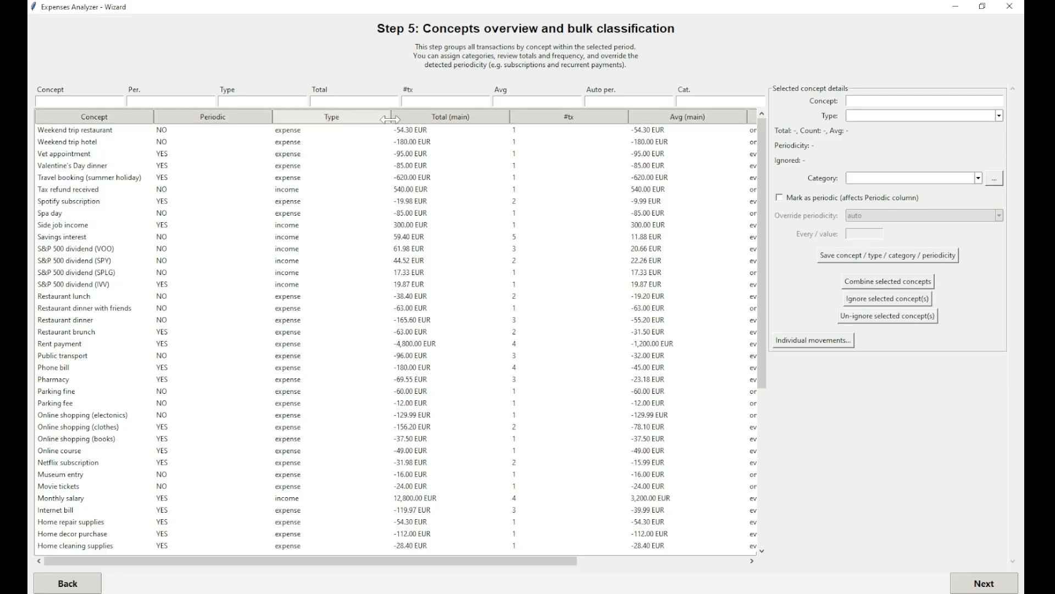
click(443, 117)
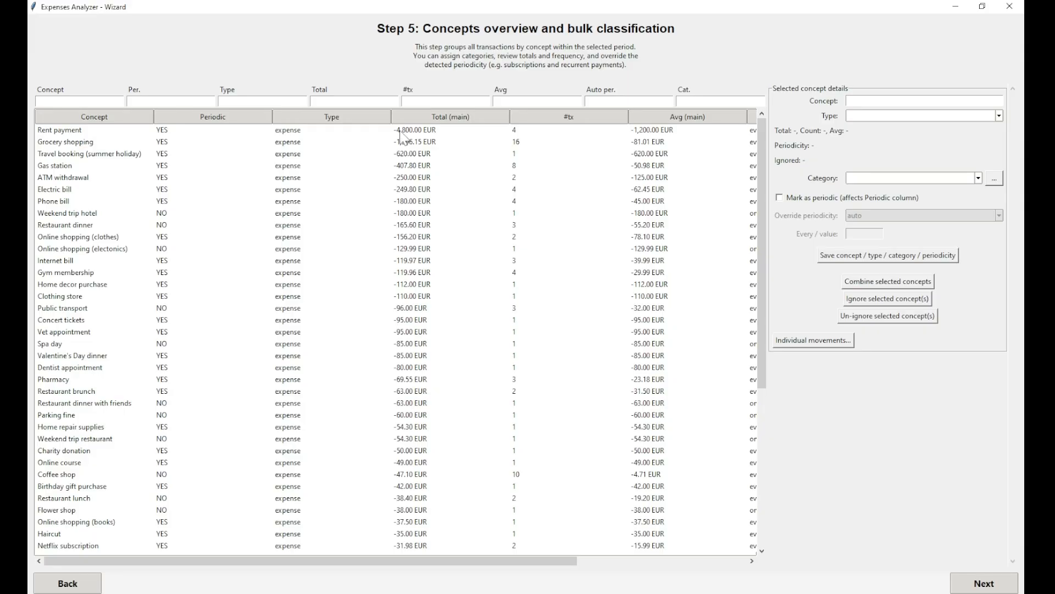
click(418, 117)
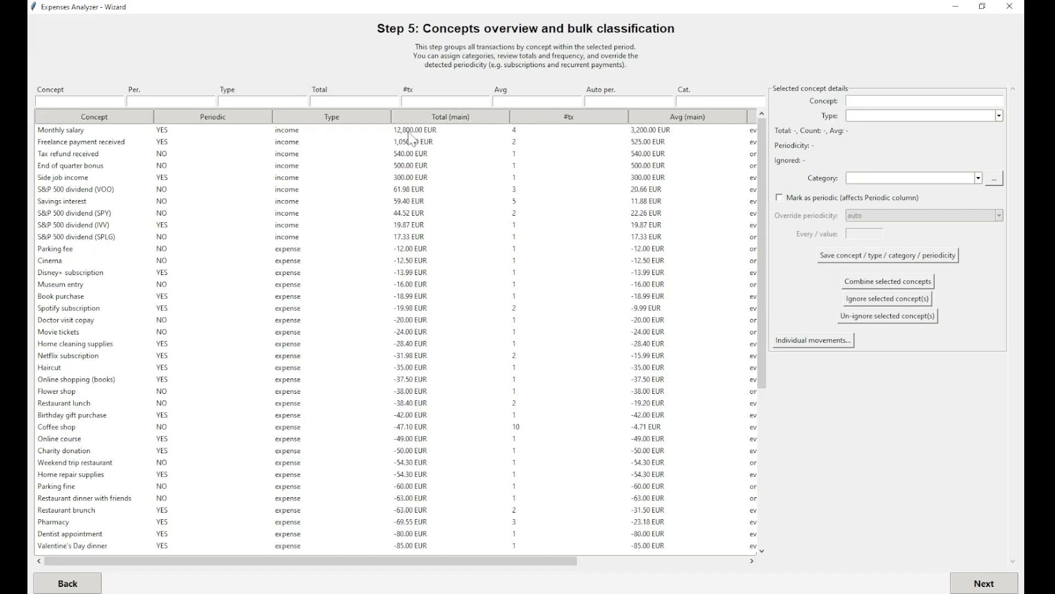
click(100, 117)
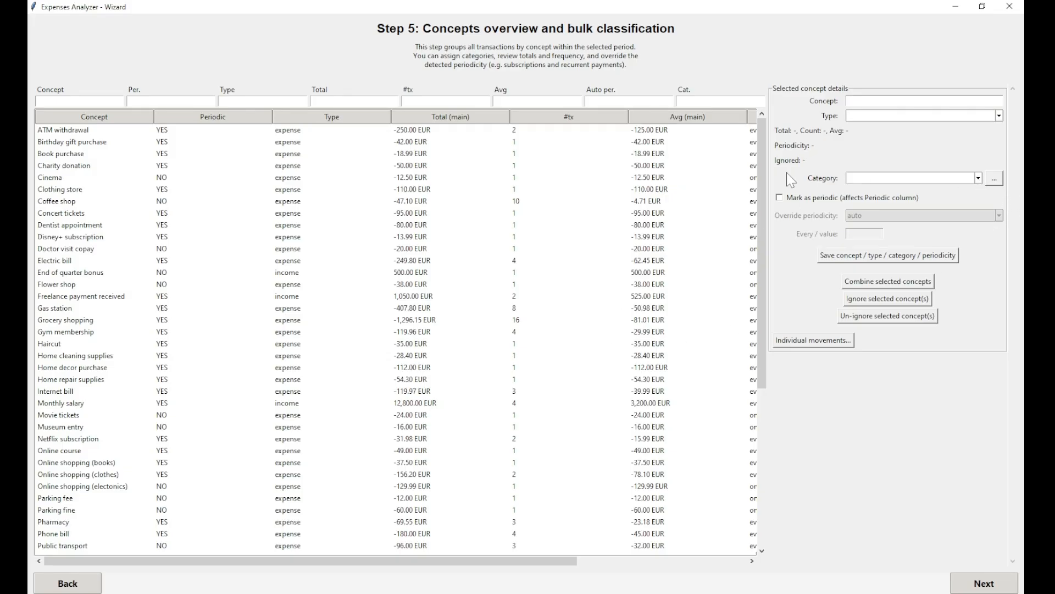
Add a new expense category named "Cash Withdrawal" while working on the ATM withdrawal concept, and save the category list.
click(83, 131)
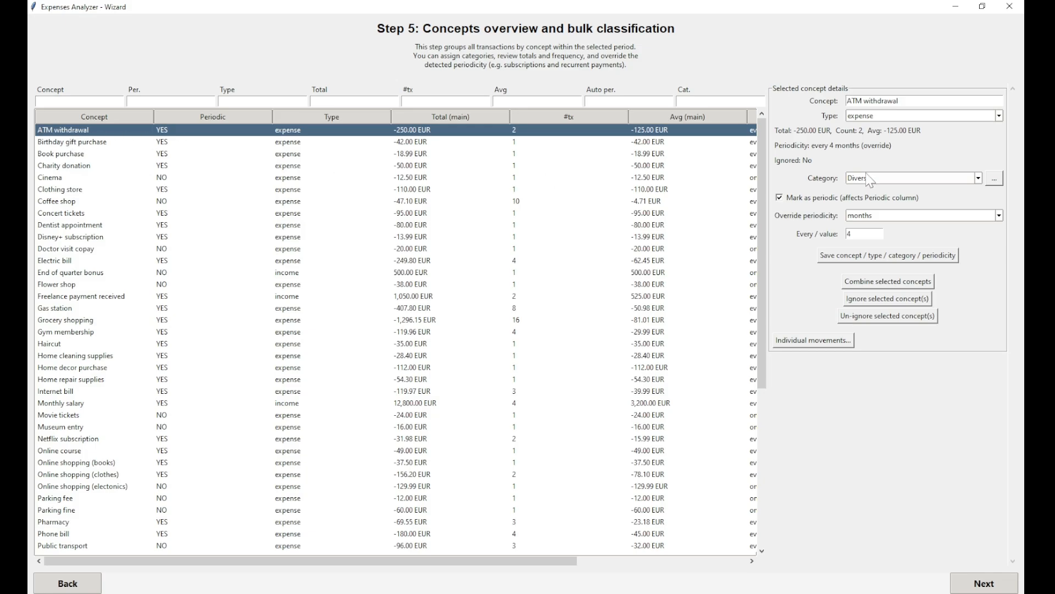
click(979, 178)
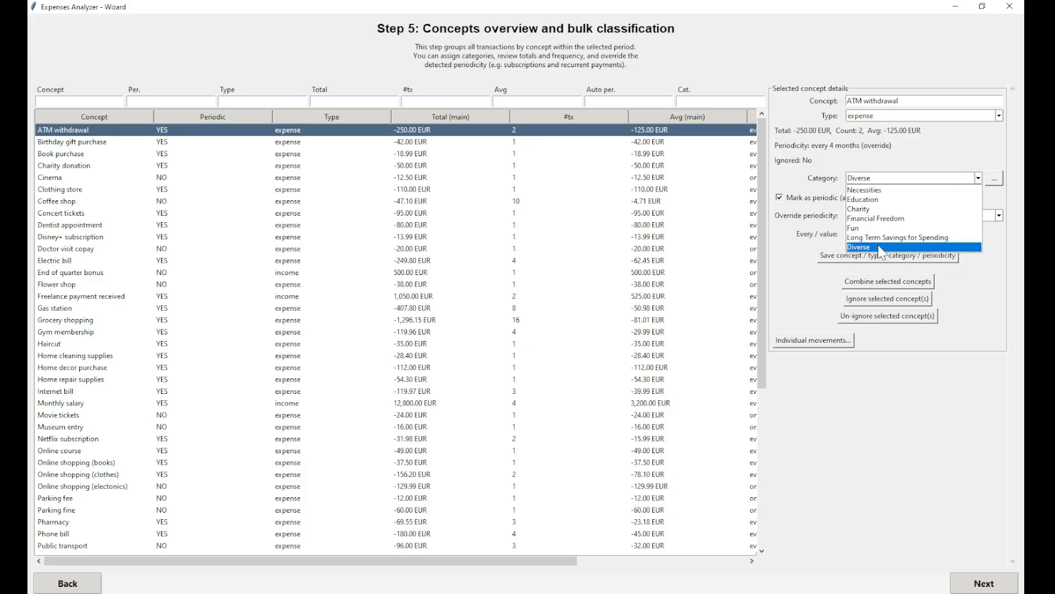
click(1000, 180)
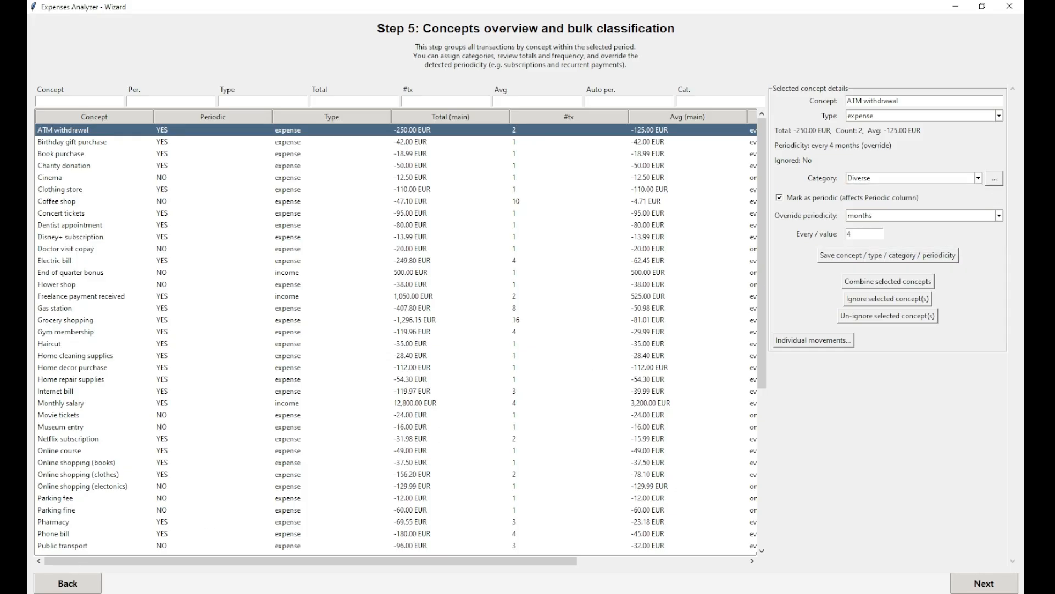
drag(330, 592, 443, 196)
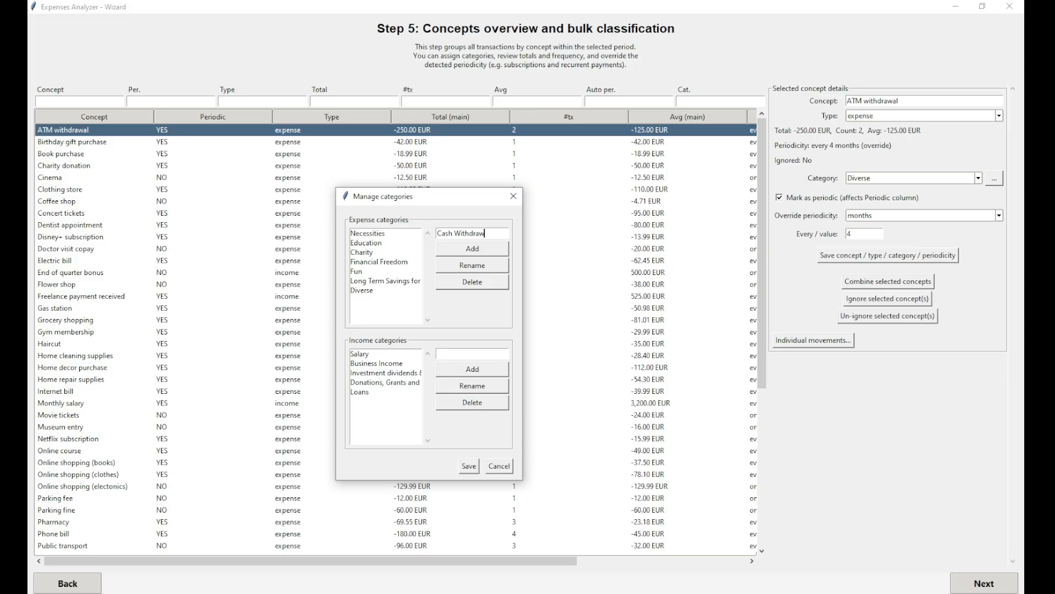
click(472, 249)
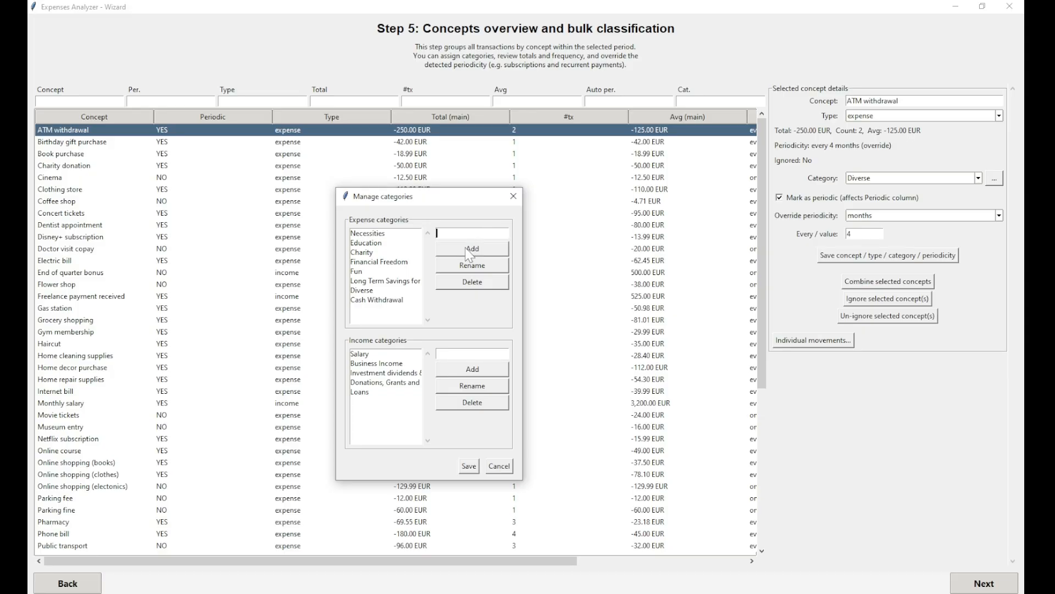
click(474, 466)
Assign the Cash Withdrawal category to the ATM withdrawal concept, save it, and check the category in its row.
click(979, 177)
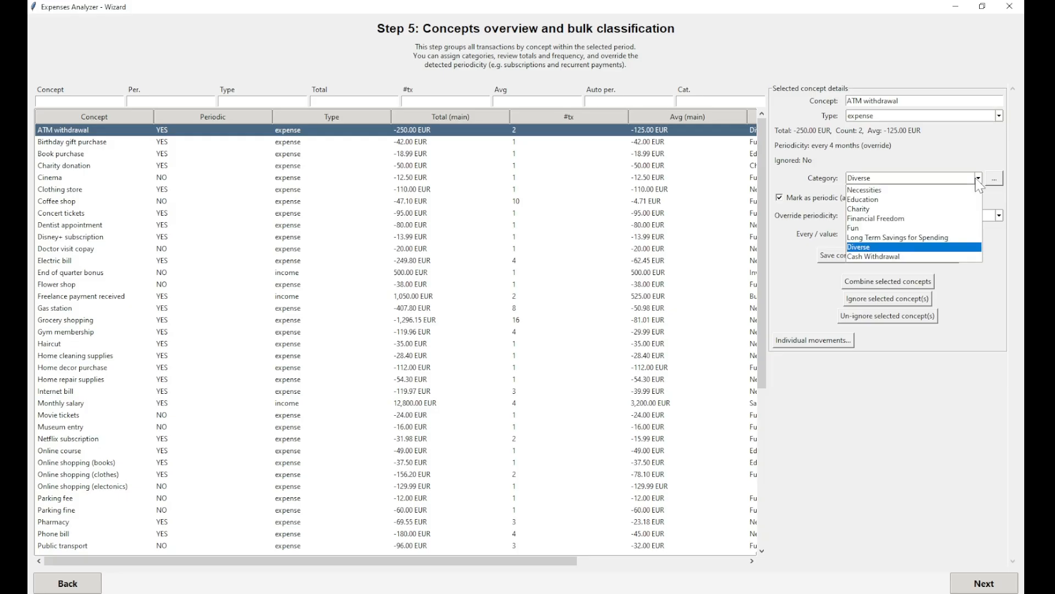
click(890, 254)
click(859, 262)
click(621, 352)
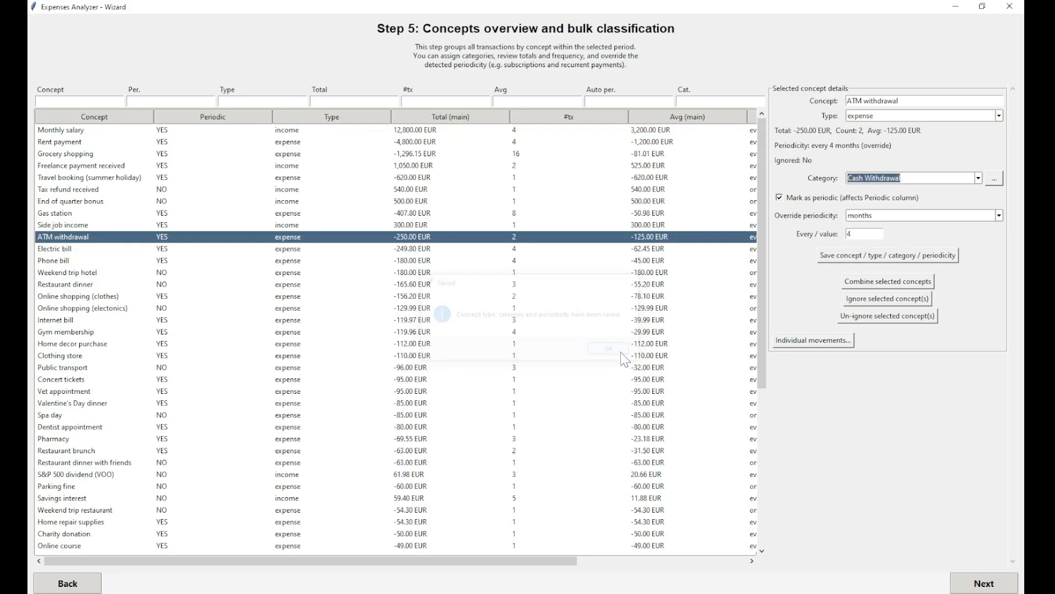
drag(550, 561, 719, 561)
click(672, 238)
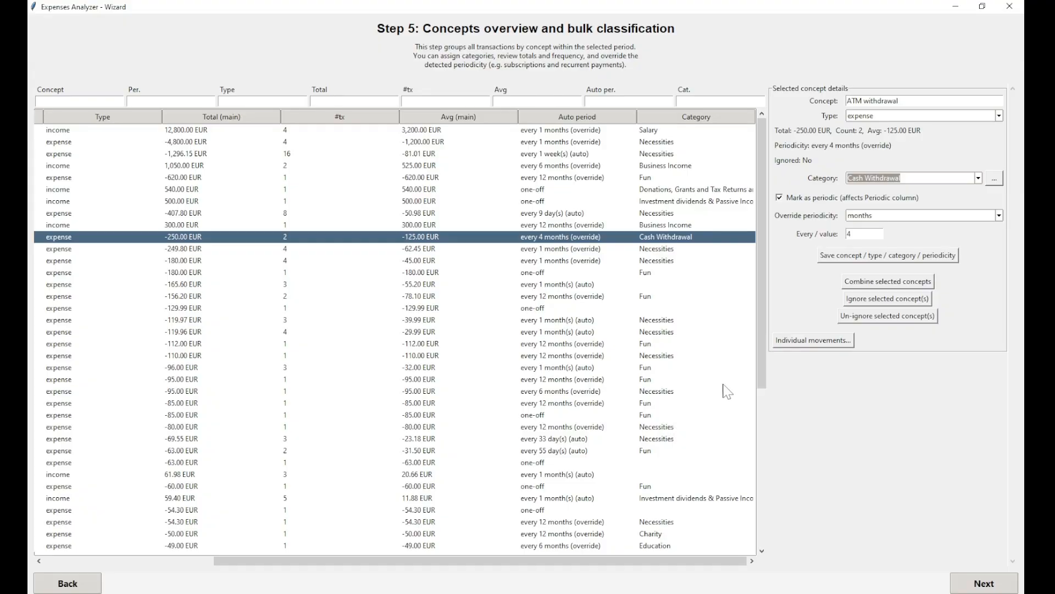
drag(654, 561, 483, 560)
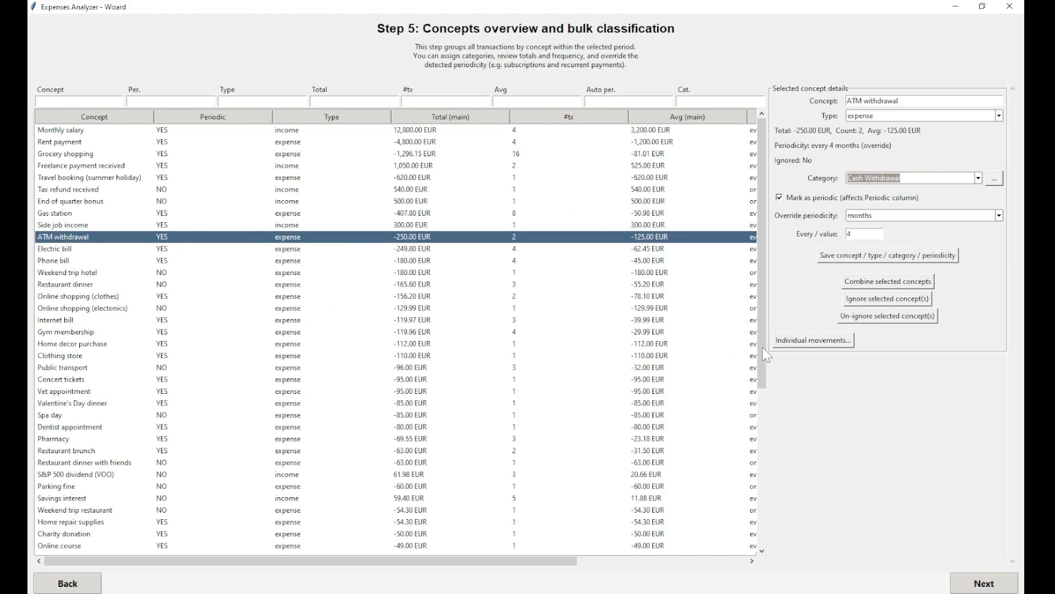
Inspect the two ignored transfer concepts, including their periodicity and category.
drag(762, 347, 768, 553)
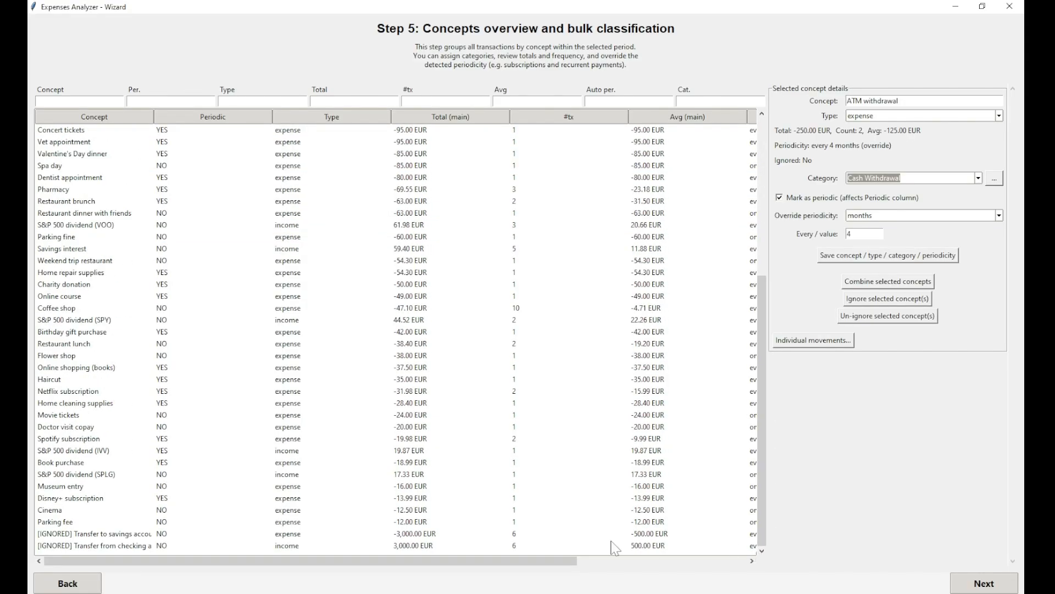
click(129, 534)
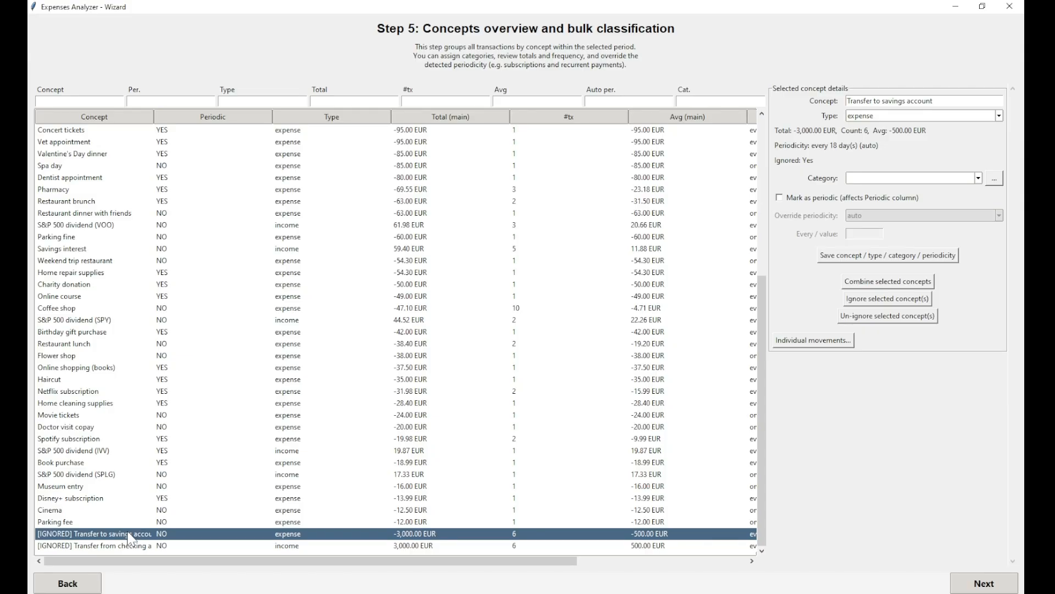
click(254, 544)
ctrl+click(172, 534)
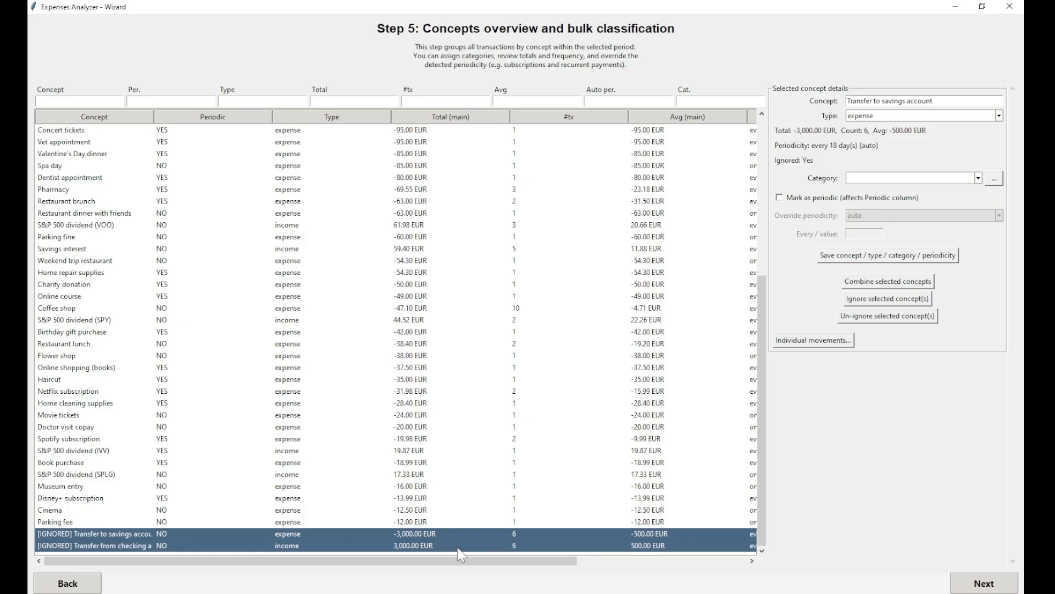
drag(458, 560, 632, 561)
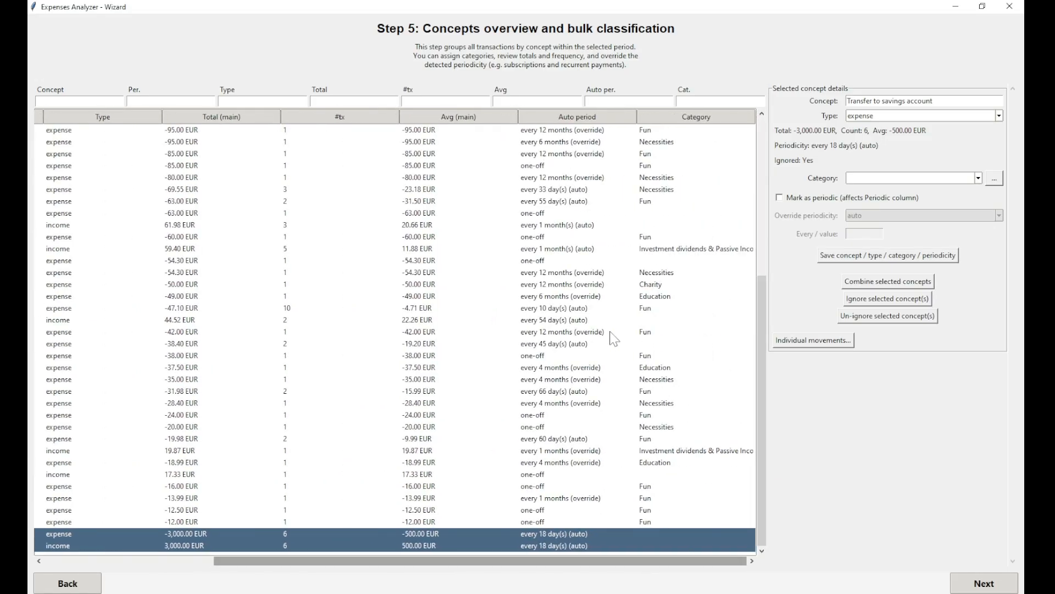
Compare the periodicity settings of Monthly salary, Grocery shopping and Rent payment, and review the override units, keeping months for Rent payment.
scroll(589, 342, up, 7)
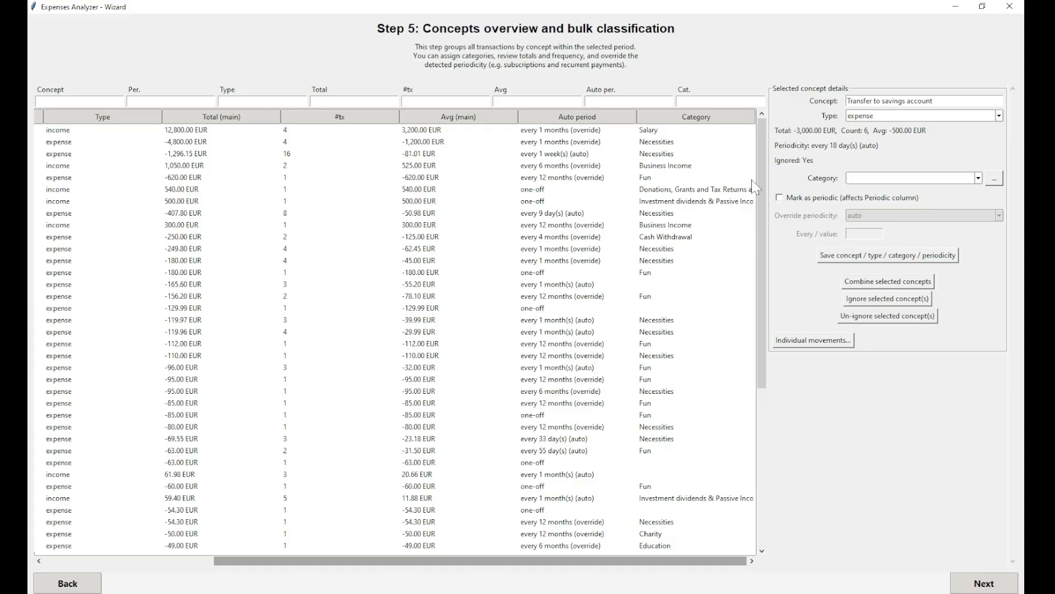
click(553, 131)
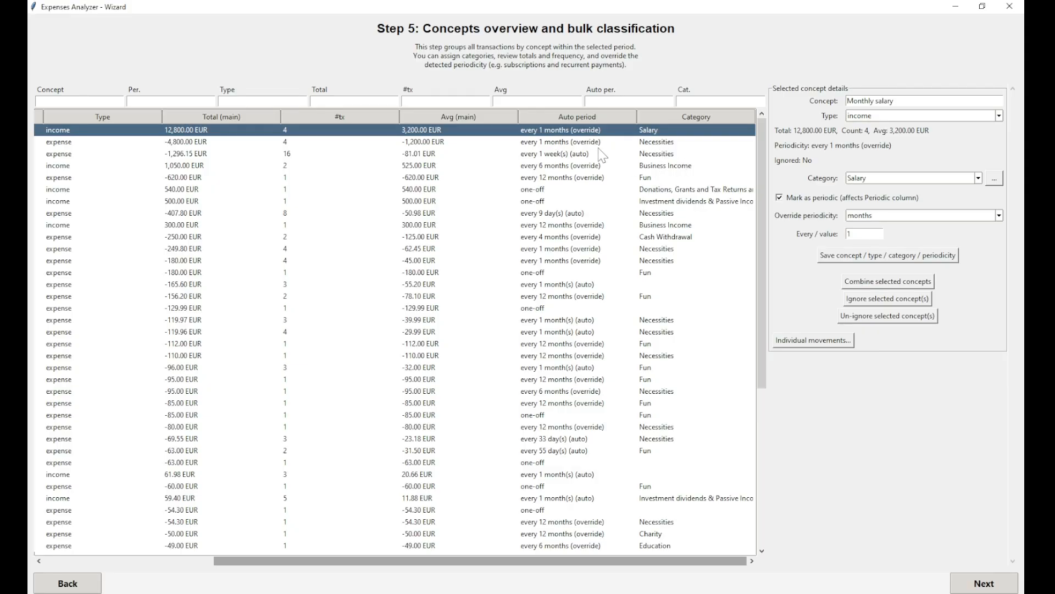
click(573, 156)
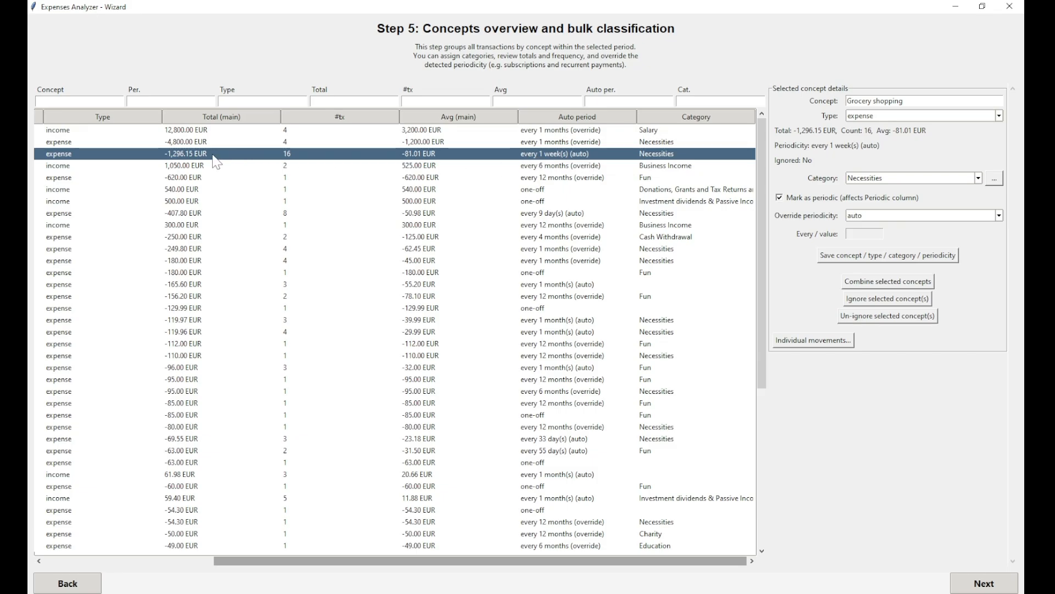
drag(346, 561, 382, 566)
click(577, 143)
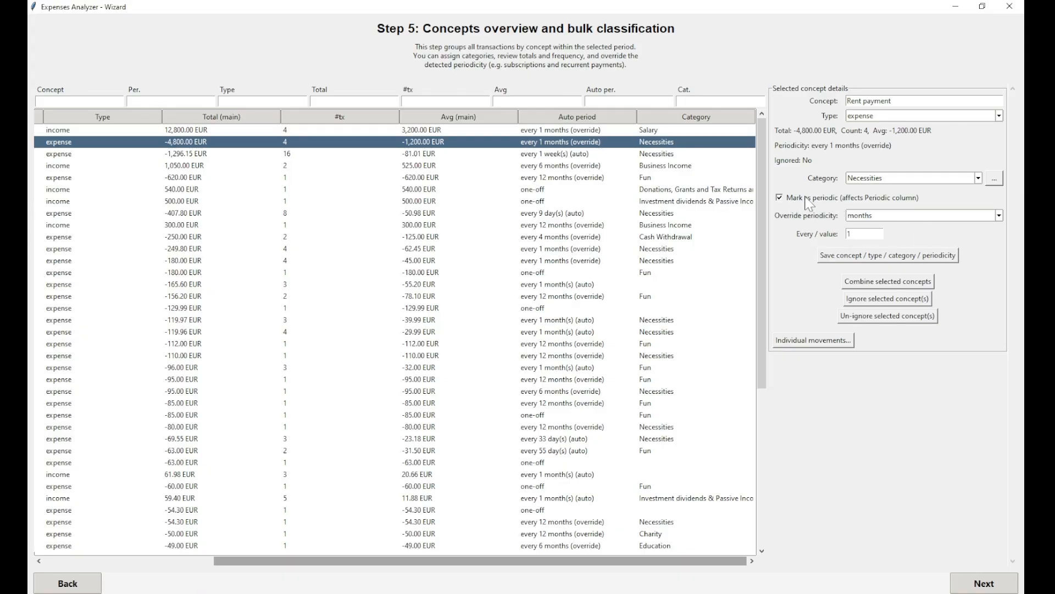
click(897, 216)
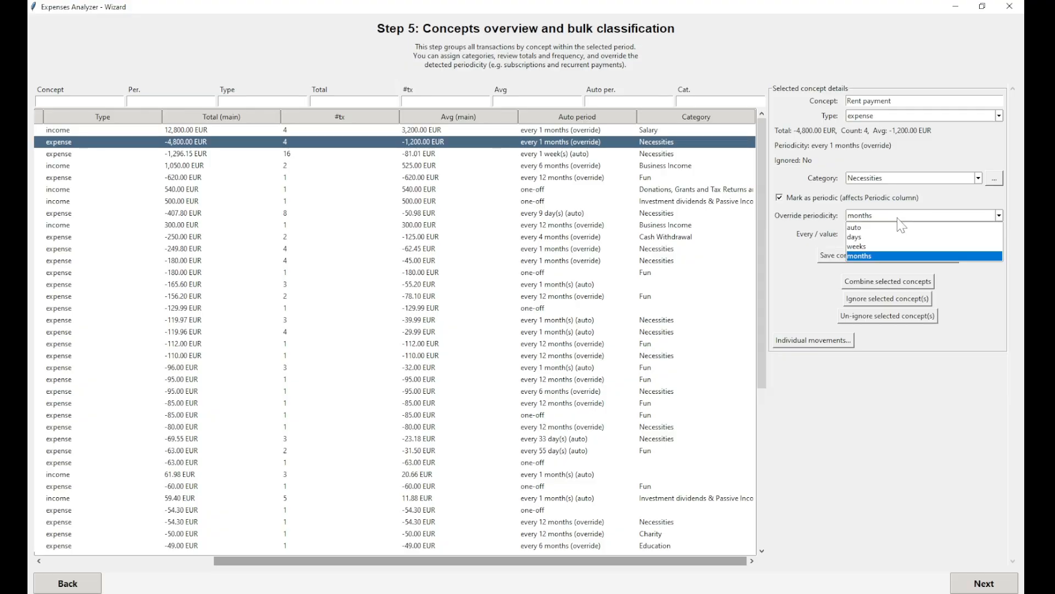
click(888, 257)
key(Tab)
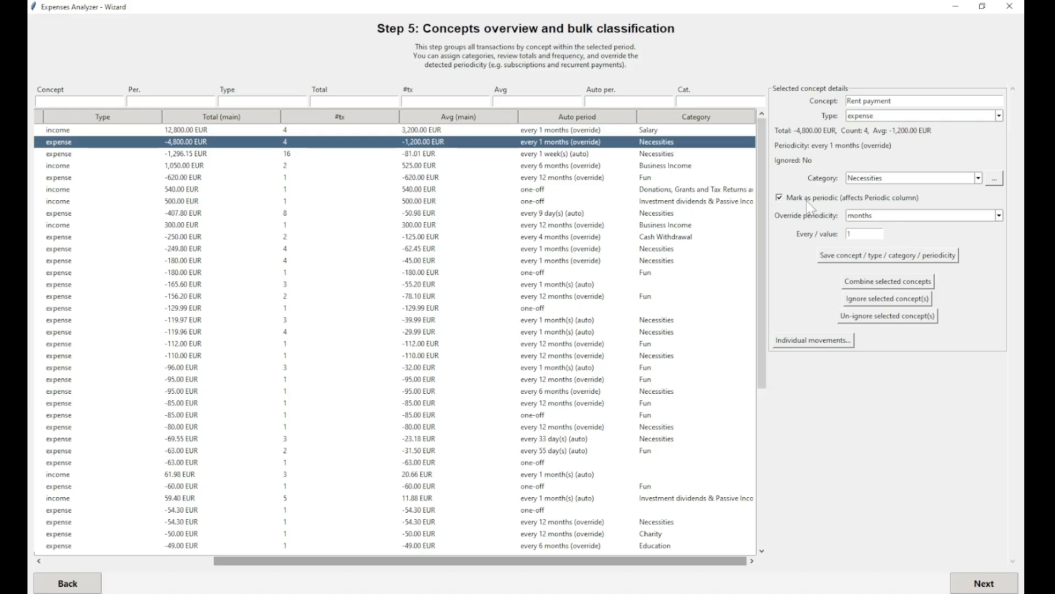
Sort the concepts by number of transactions and compare the periodicity of Cinema and Charity donation.
click(340, 119)
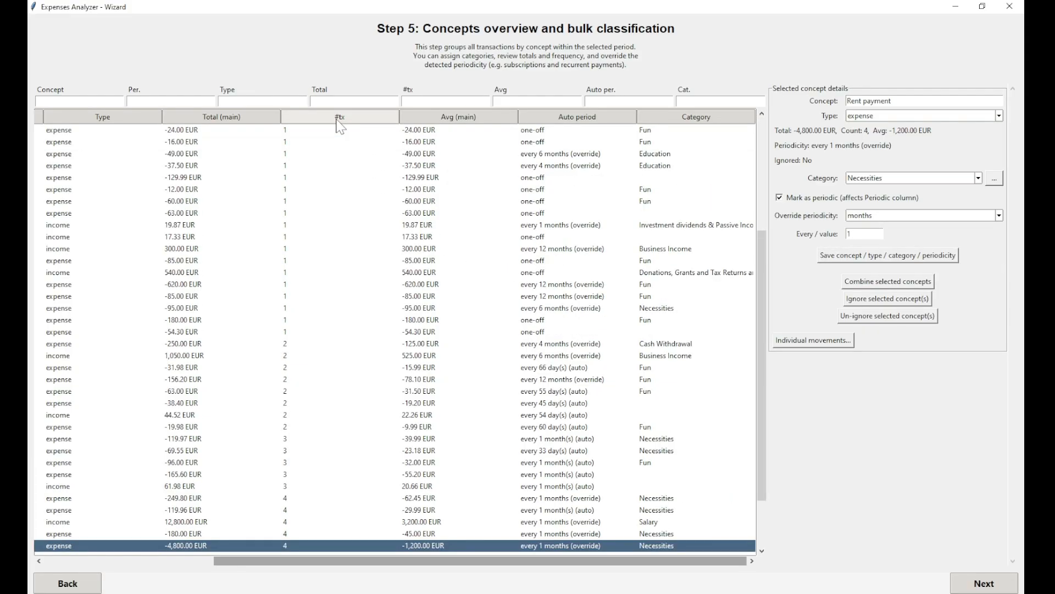
scroll(321, 212, up, 5)
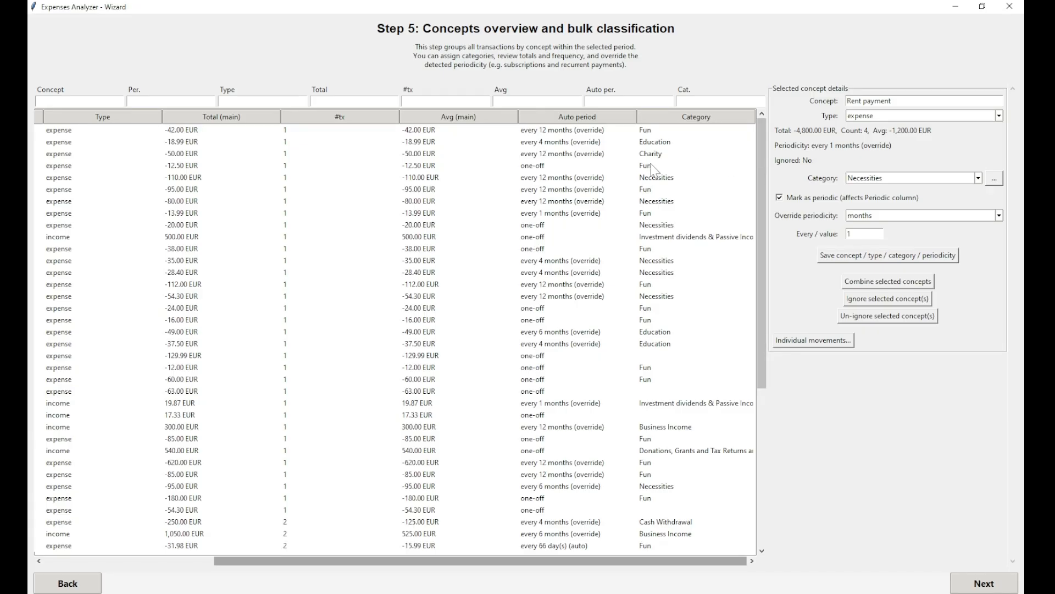
click(302, 167)
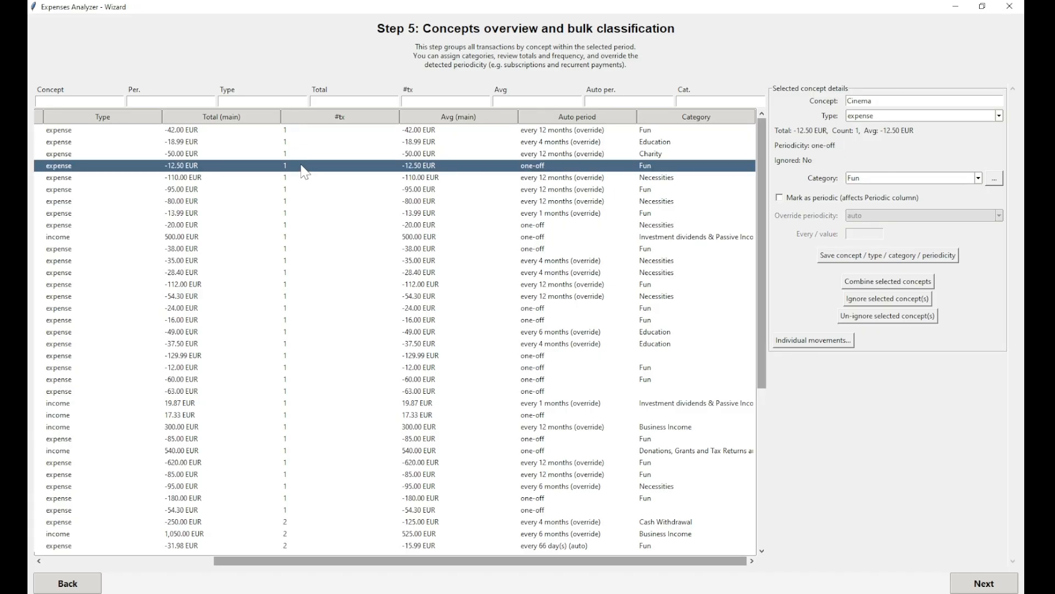
click(292, 156)
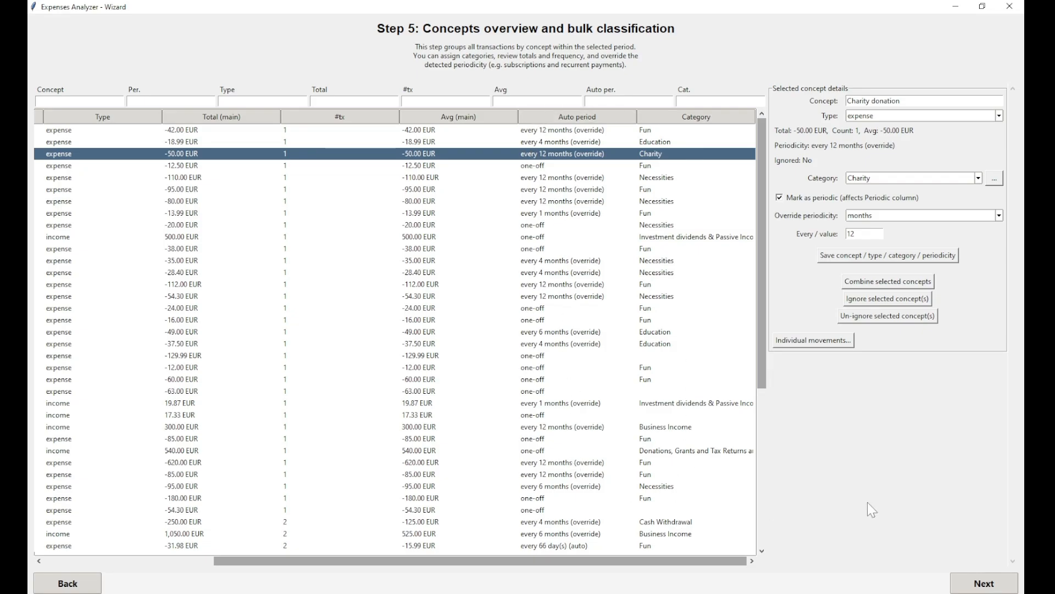
Proceed to the analysis and optimization step, going back once to check the End of quarter bonus concept.
click(998, 587)
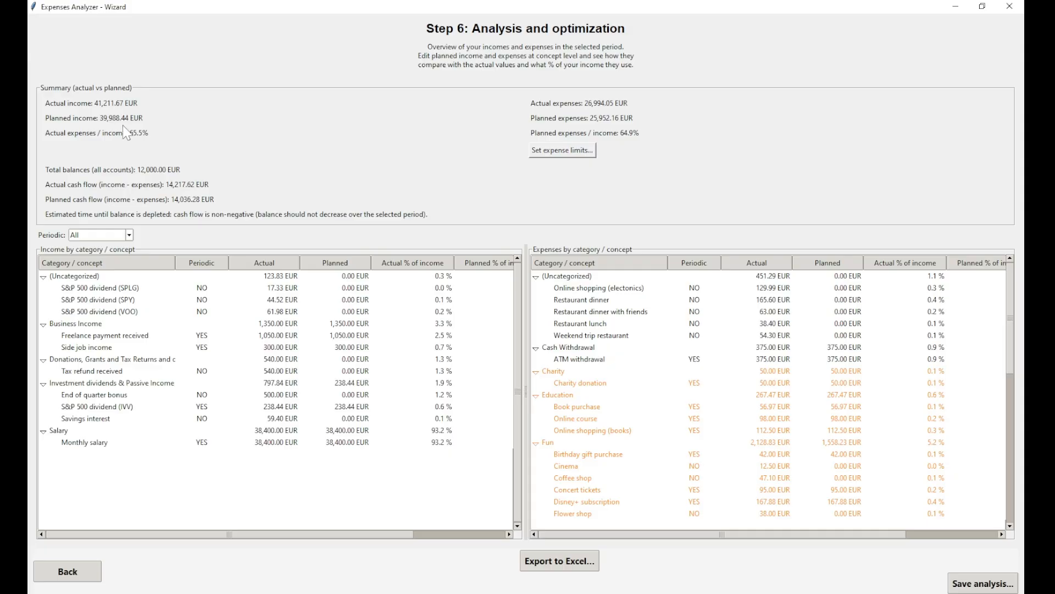
click(68, 572)
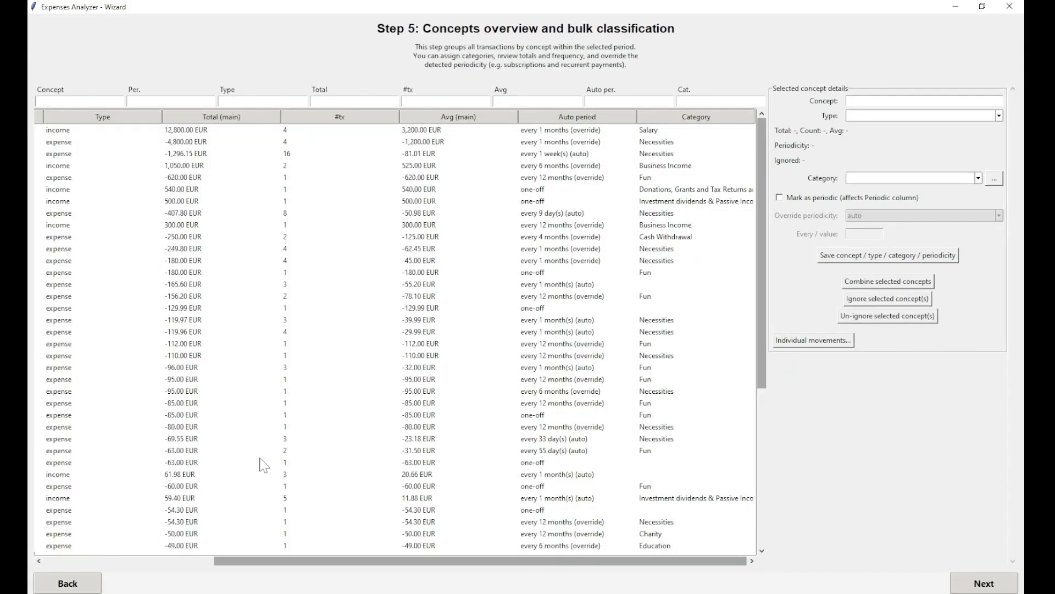
click(537, 201)
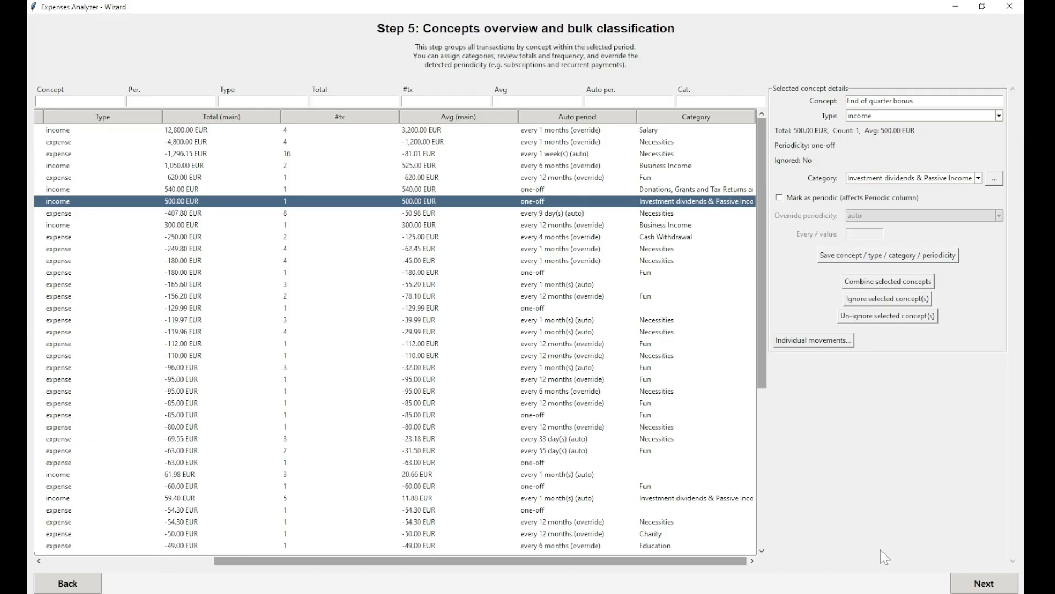
click(984, 583)
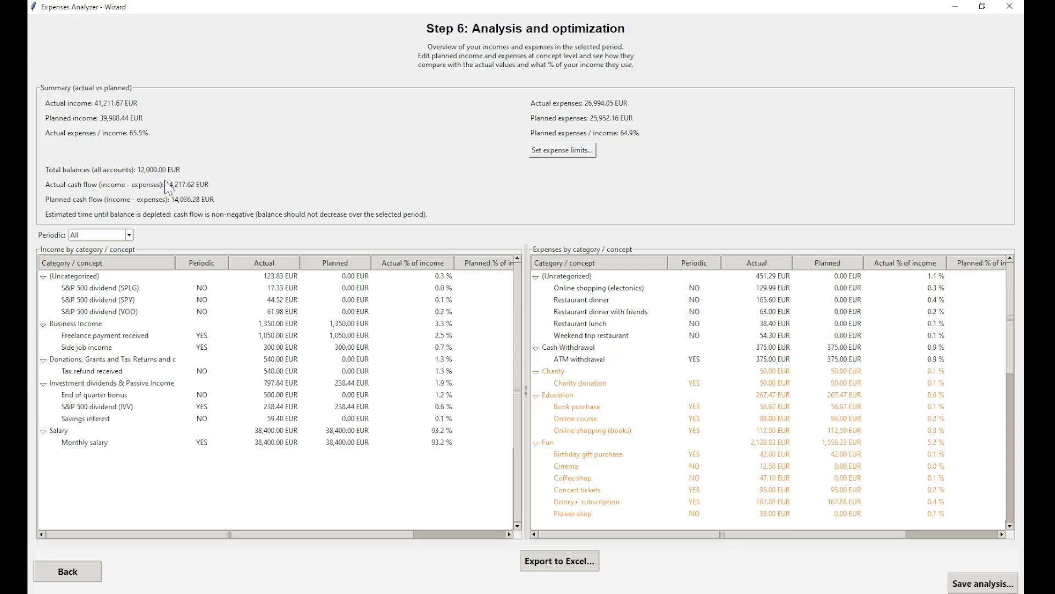
Set the planned amount of the Monthly salary income to 0 and save it.
click(85, 446)
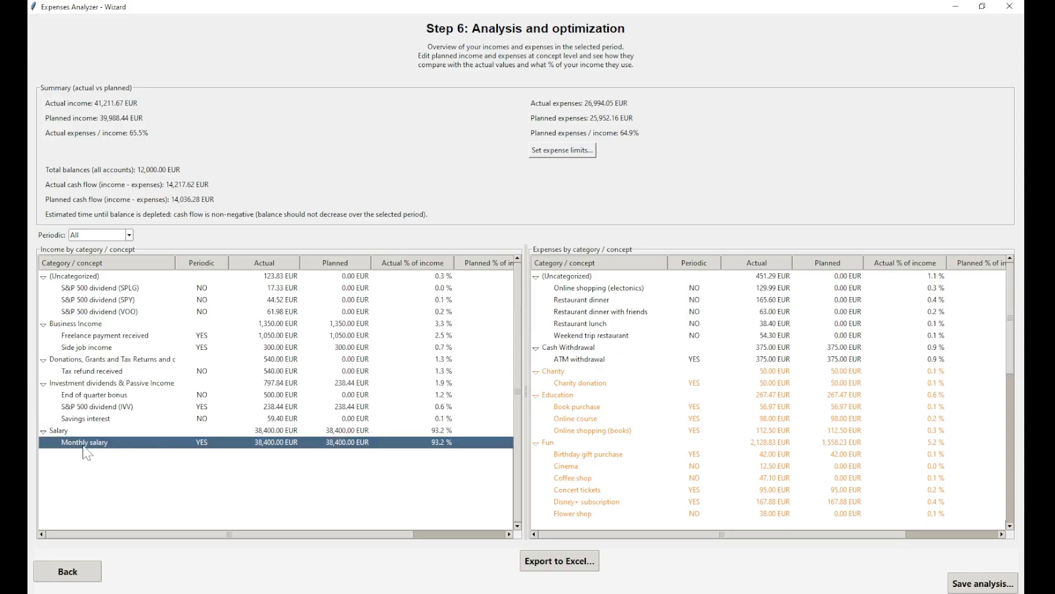
double_click(271, 444)
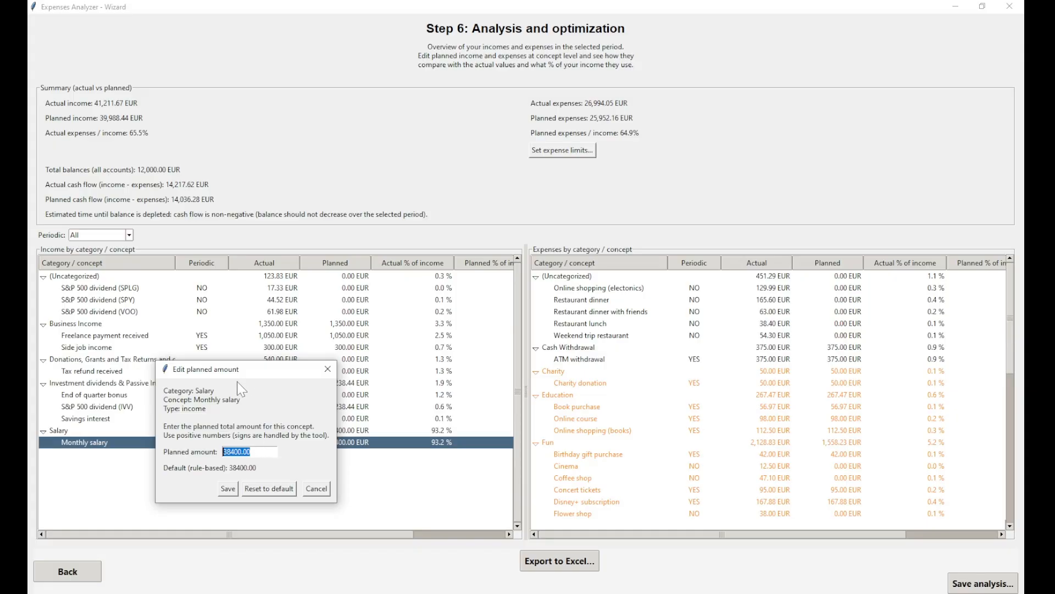
text(0)
click(228, 489)
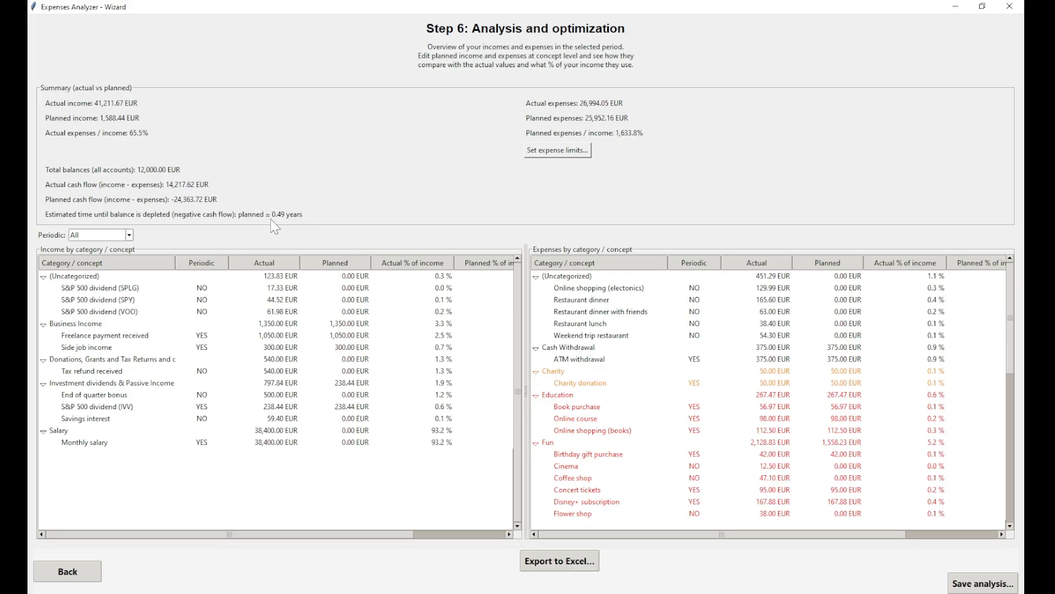
Reset the planned amount of the Monthly salary income to its default.
click(93, 445)
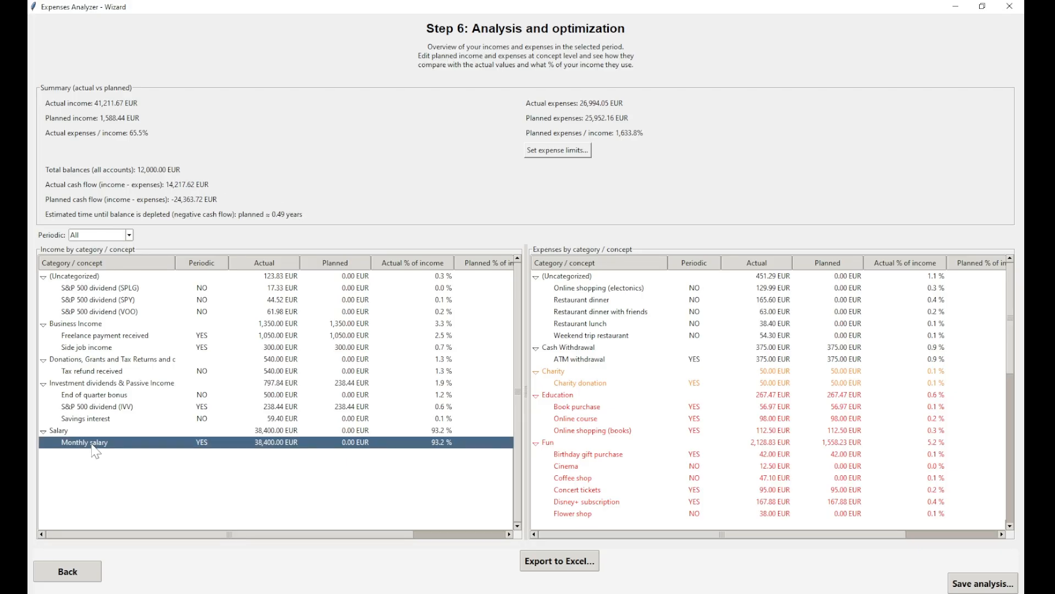
double_click(92, 445)
click(264, 494)
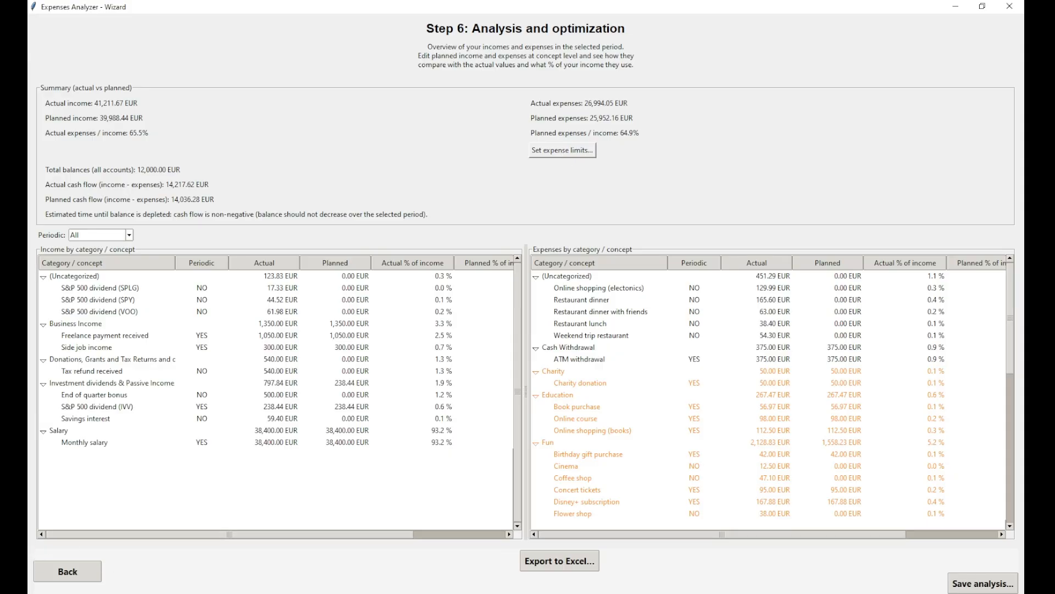
Review the income limit percentages per expense category and the tolerance margin, save them, and examine the color-coded expenses.
drag(414, 583, 337, 199)
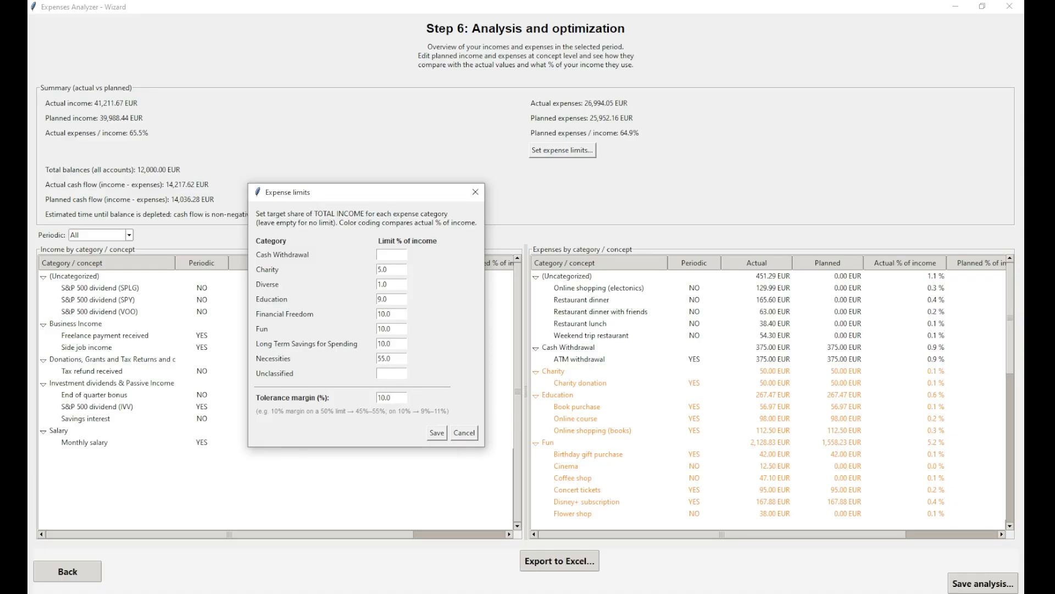
drag(387, 269, 376, 270)
click(387, 285)
drag(387, 285, 367, 315)
drag(391, 398, 369, 397)
drag(390, 270, 374, 270)
key(End)
click(442, 436)
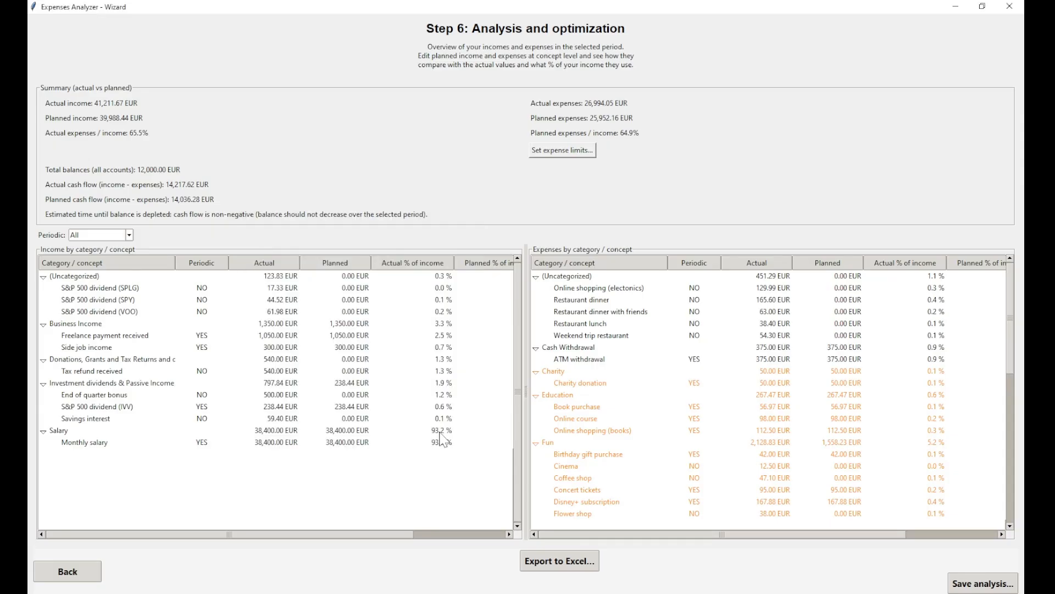
scroll(598, 328, down, 8)
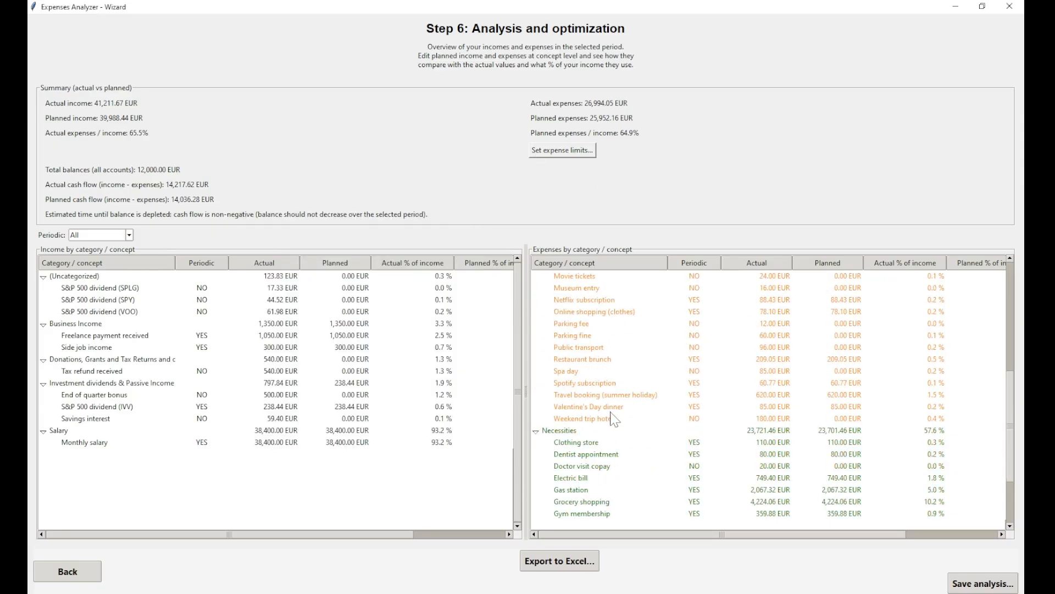
Collapse the uncategorized and Cash Withdrawal expenses, and set the planned amount of the Charity donation expense to 5000.
scroll(614, 421, up, 8)
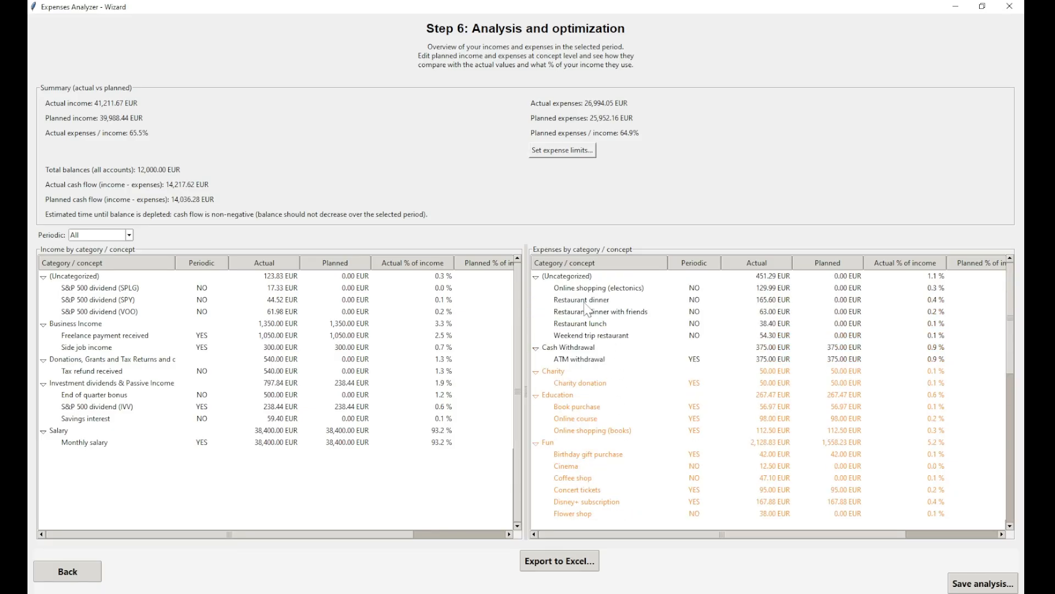
click(536, 276)
click(538, 288)
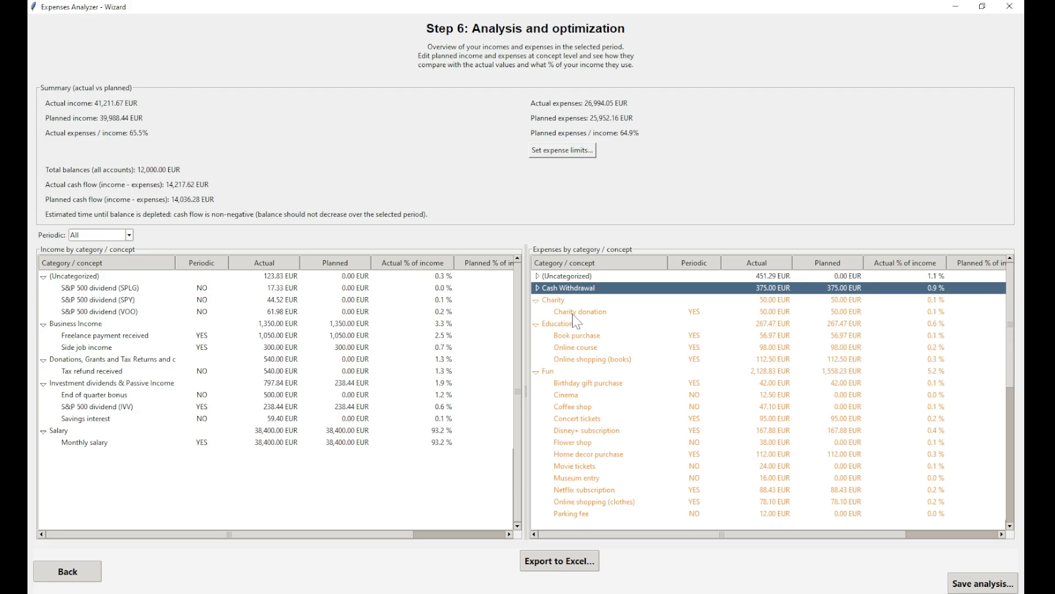
click(574, 313)
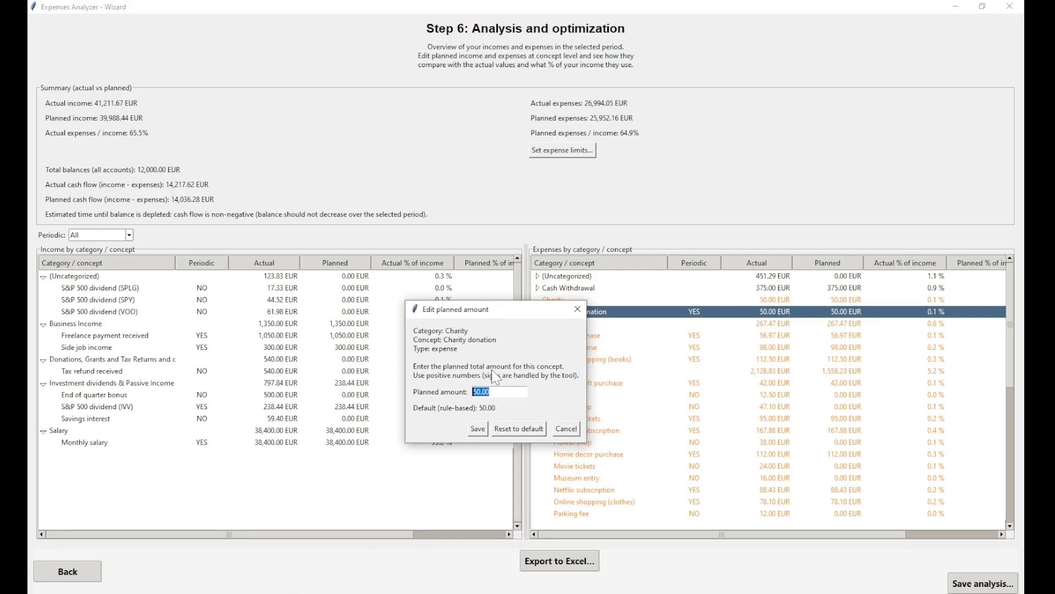
click(491, 392)
click(487, 429)
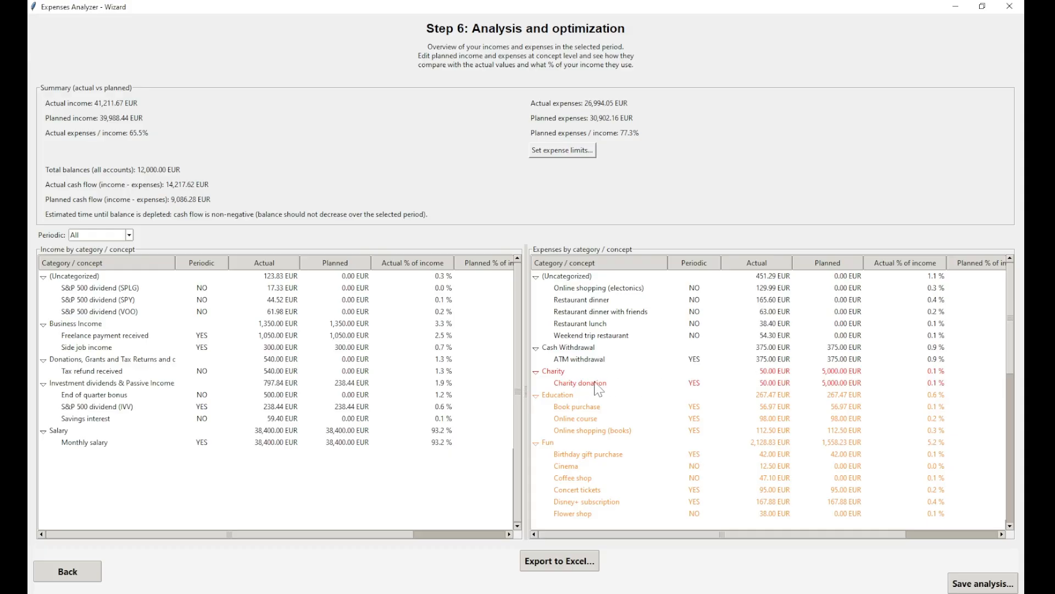
Set the planned amount of the Charity donation expense to 2000 and save it.
double_click(595, 383)
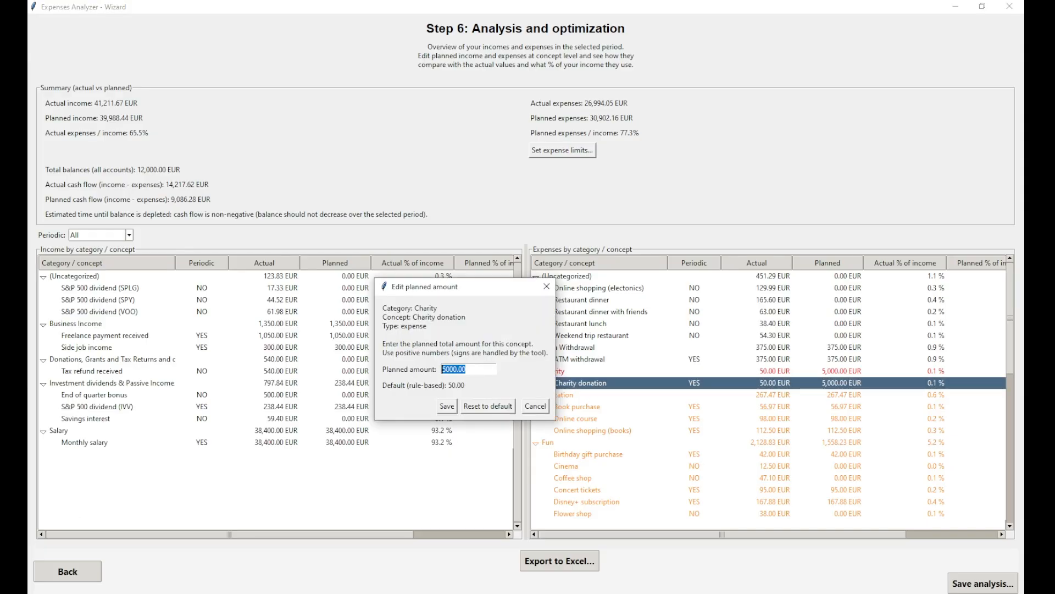
click(469, 369)
text(2)
click(448, 406)
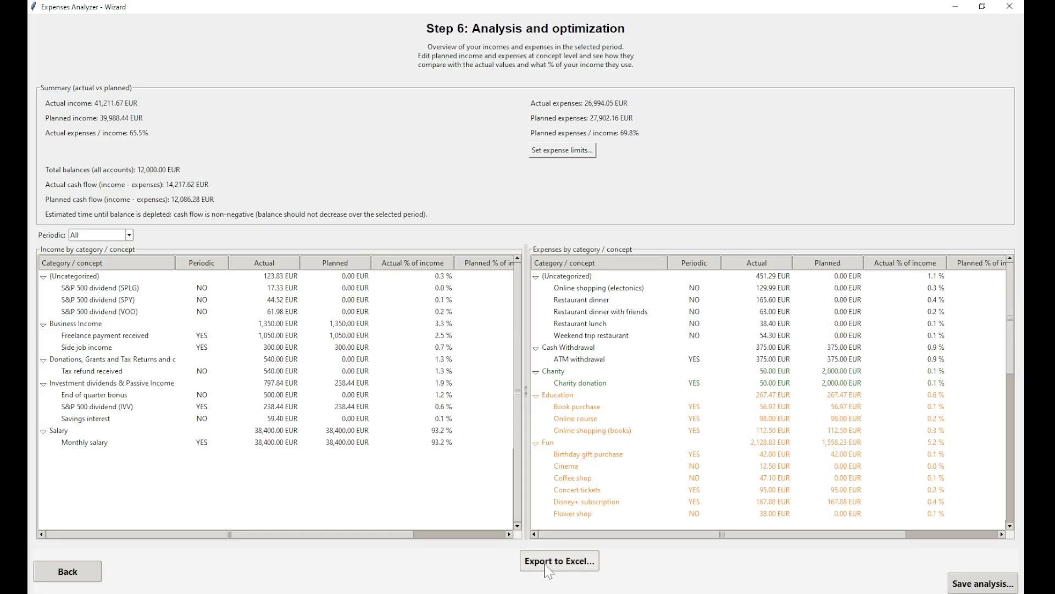
Open the Excel export test.xlsx from the Downloads folder in LibreOffice Calc, review its Summary, Income and Expenses sheets, and close it.
click(573, 566)
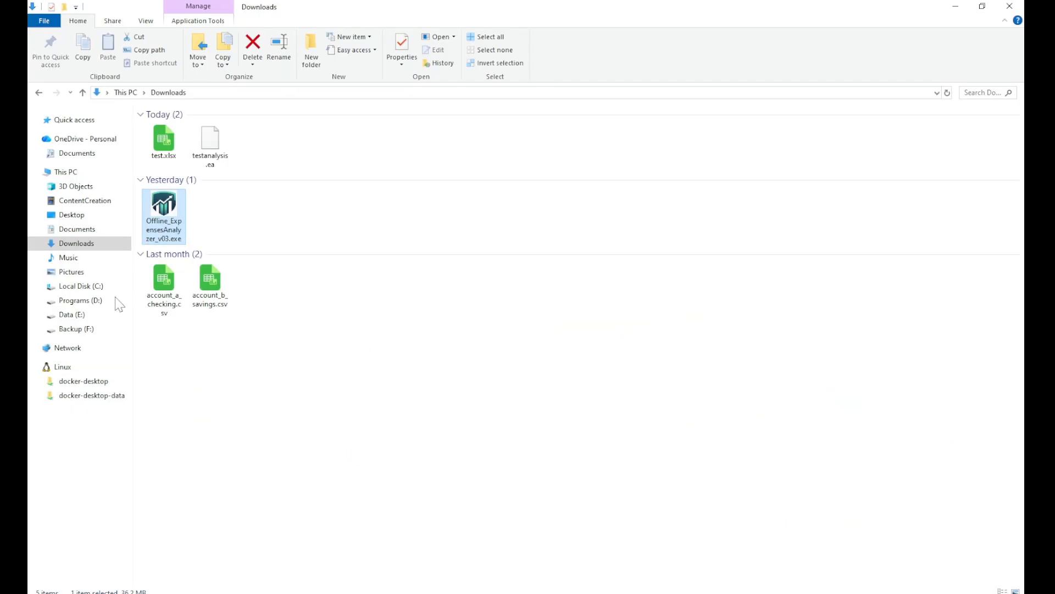
double_click(165, 140)
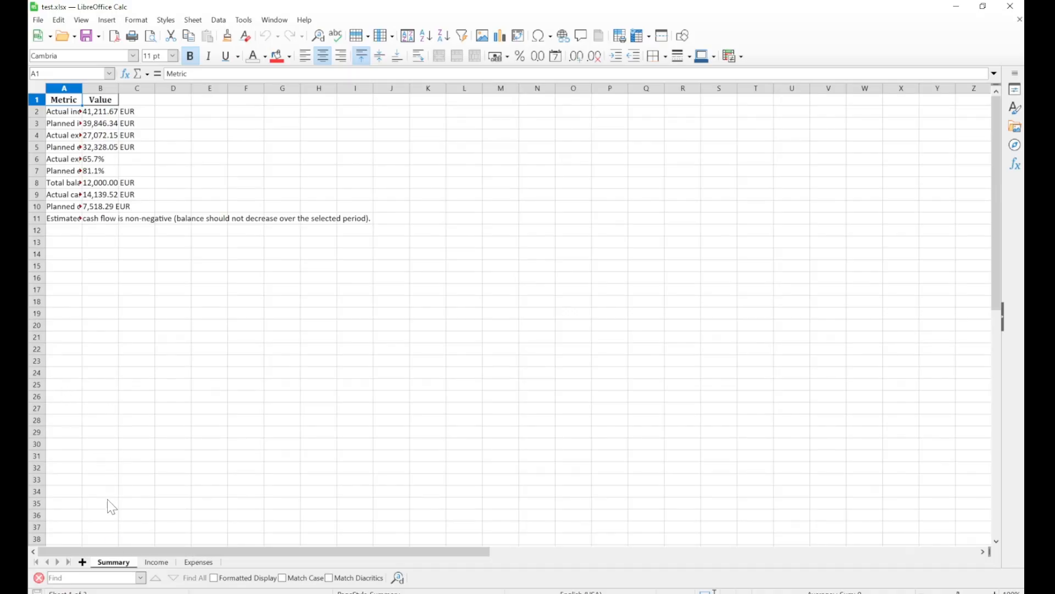
click(156, 561)
click(198, 562)
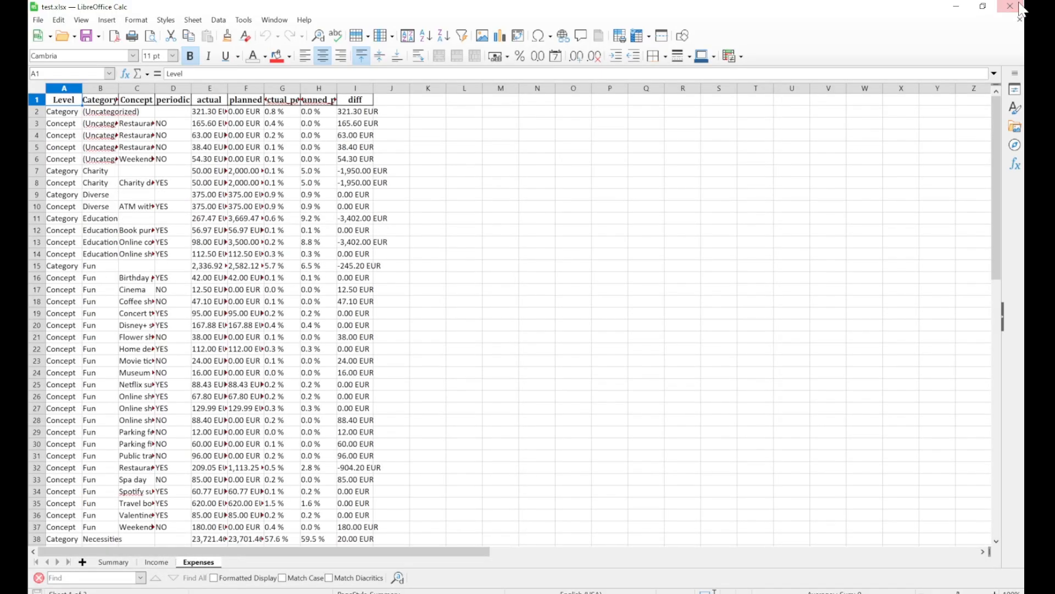
click(1022, 6)
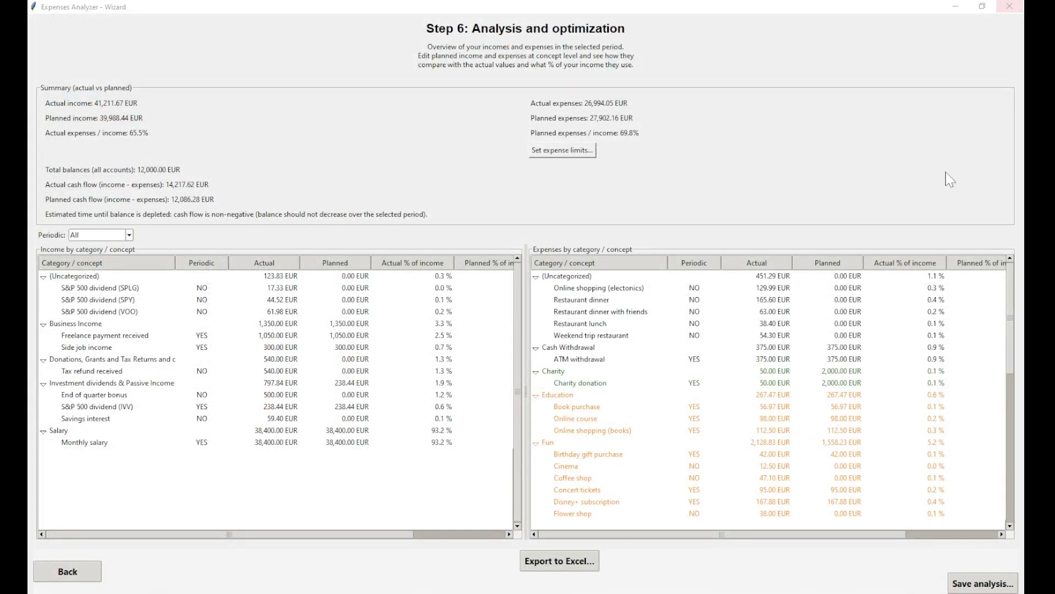
Save the analysis in the Downloads folder as testanalysis.ea, replacing the existing file.
click(984, 584)
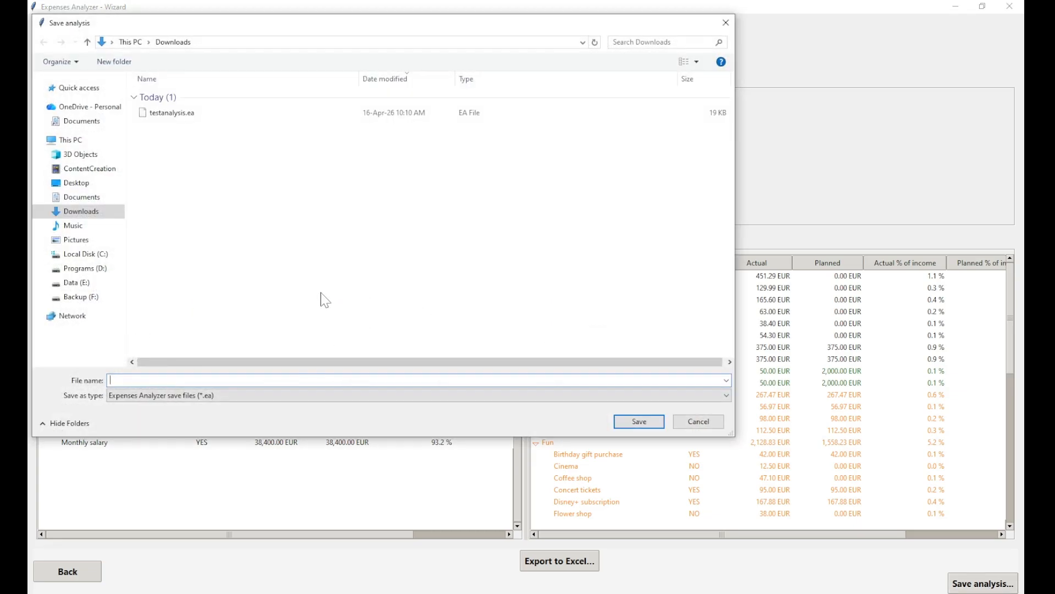
click(167, 117)
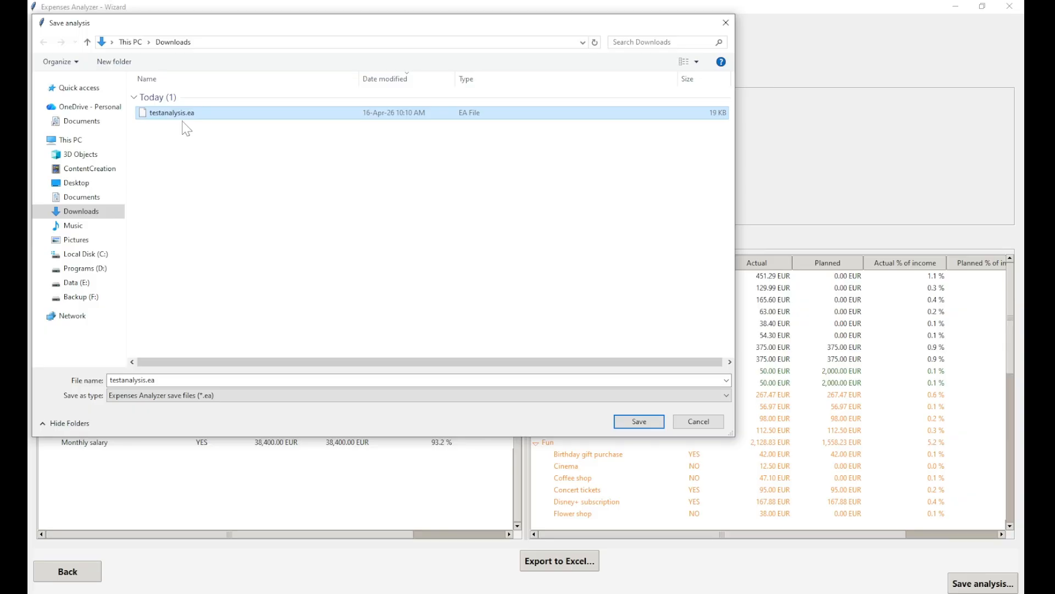
click(642, 421)
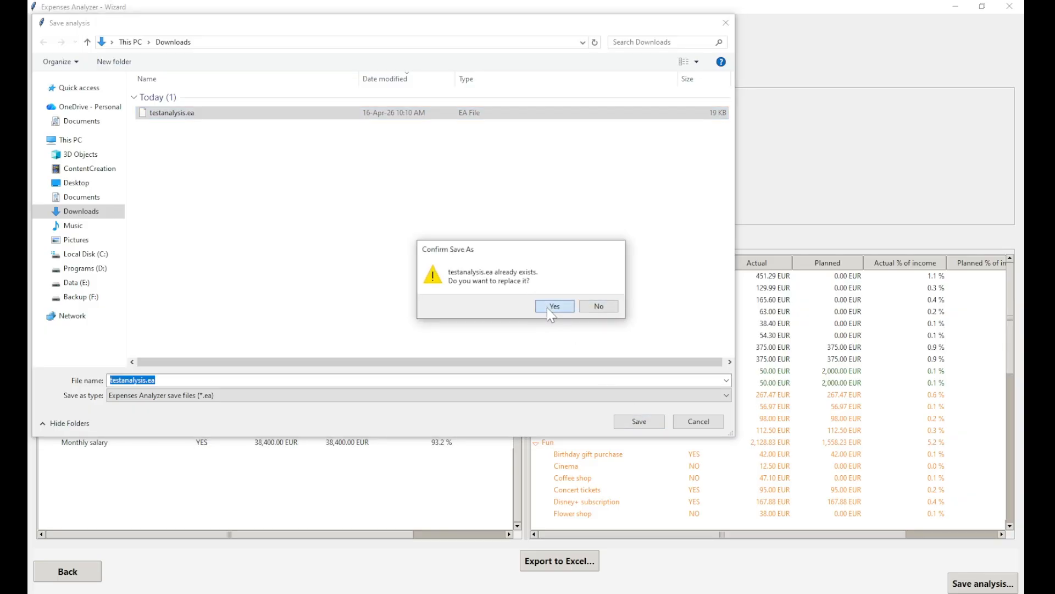
click(548, 307)
click(577, 354)
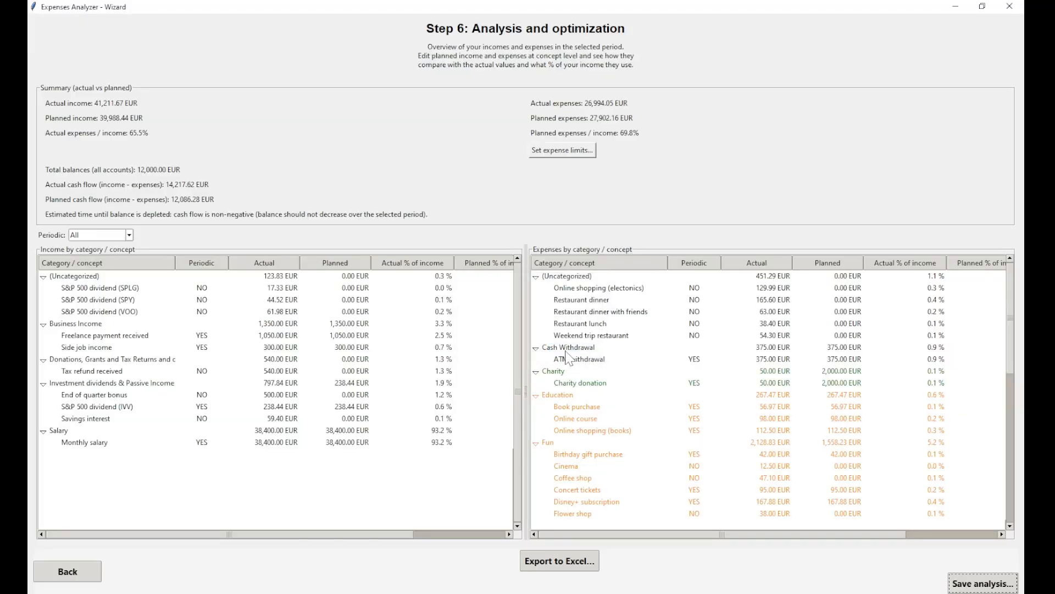